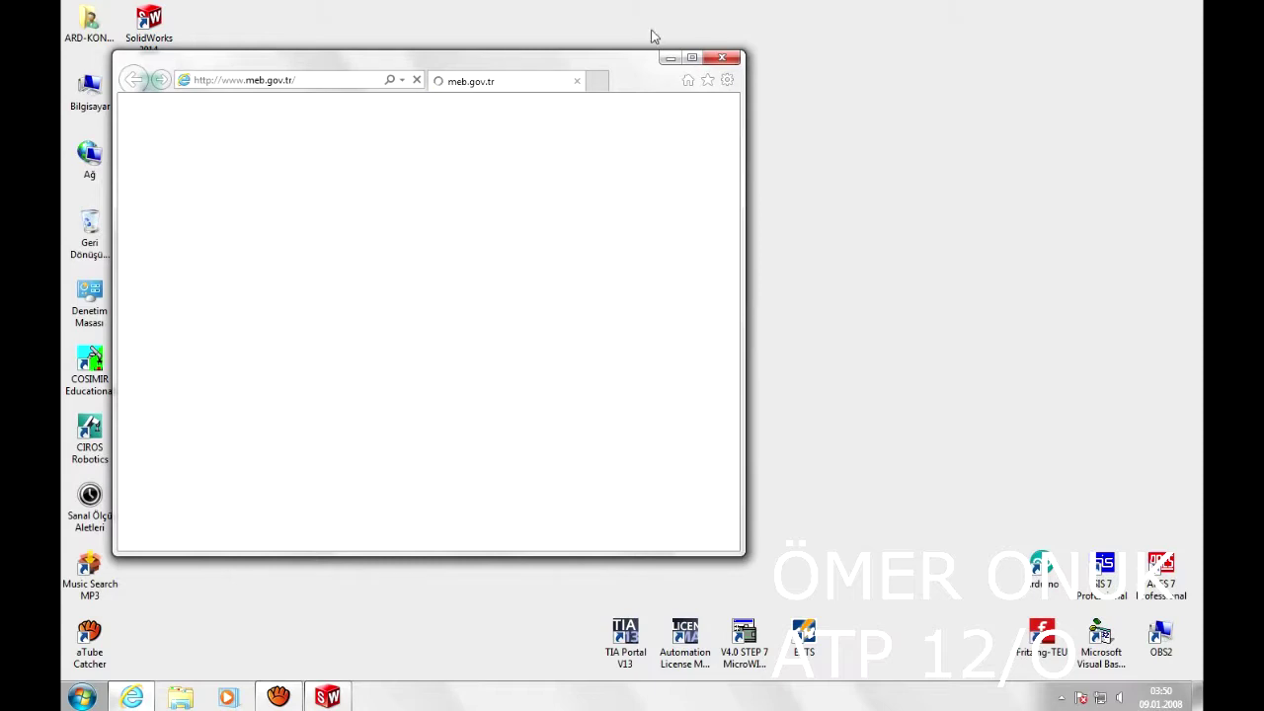
Step: Maximize the browser window, search the web for "supermen logo" and show the image results
{"action": "left_click", "coordinate": [691, 59]}
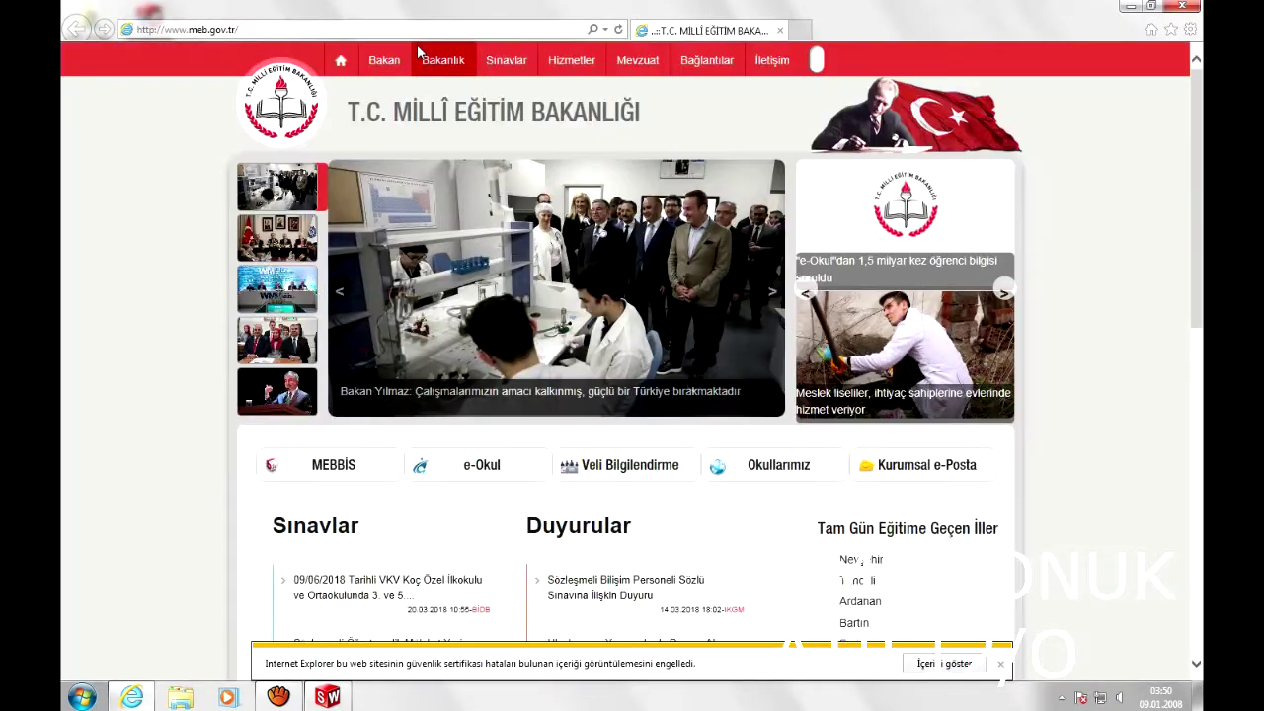
{"action": "left_click", "coordinate": [416, 34]}
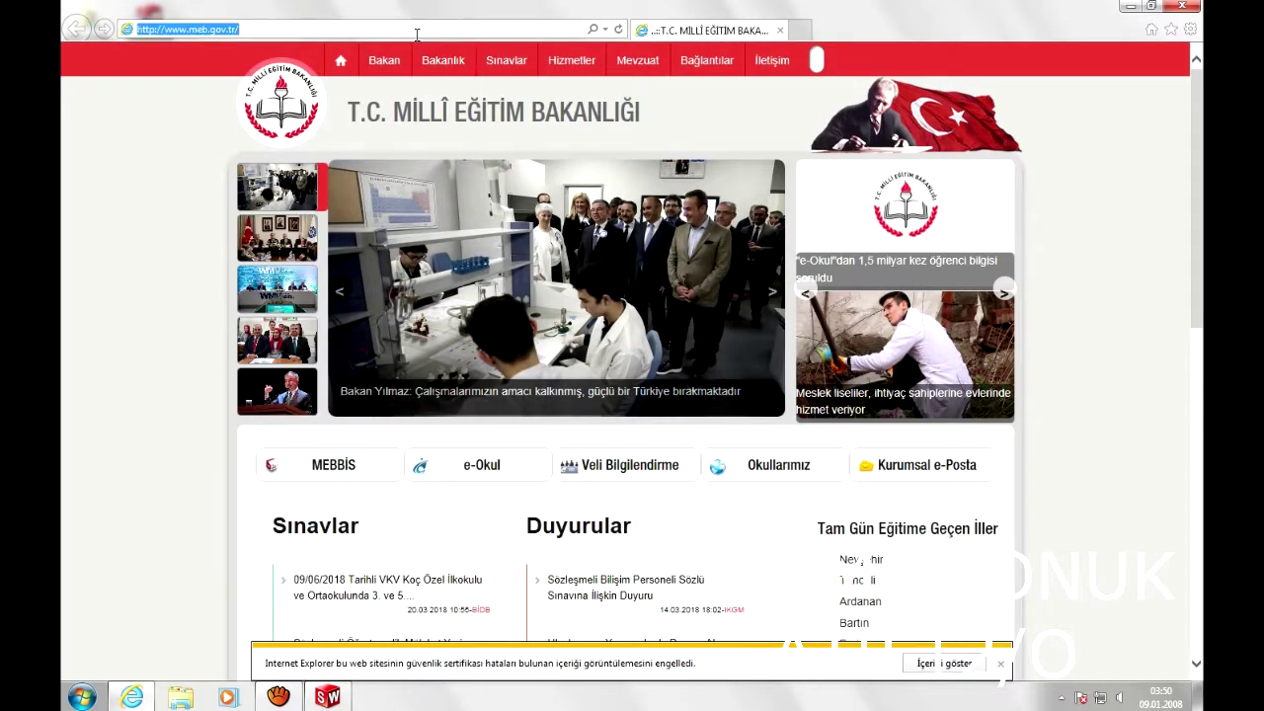
{"action": "type", "text": "supermen logo"}
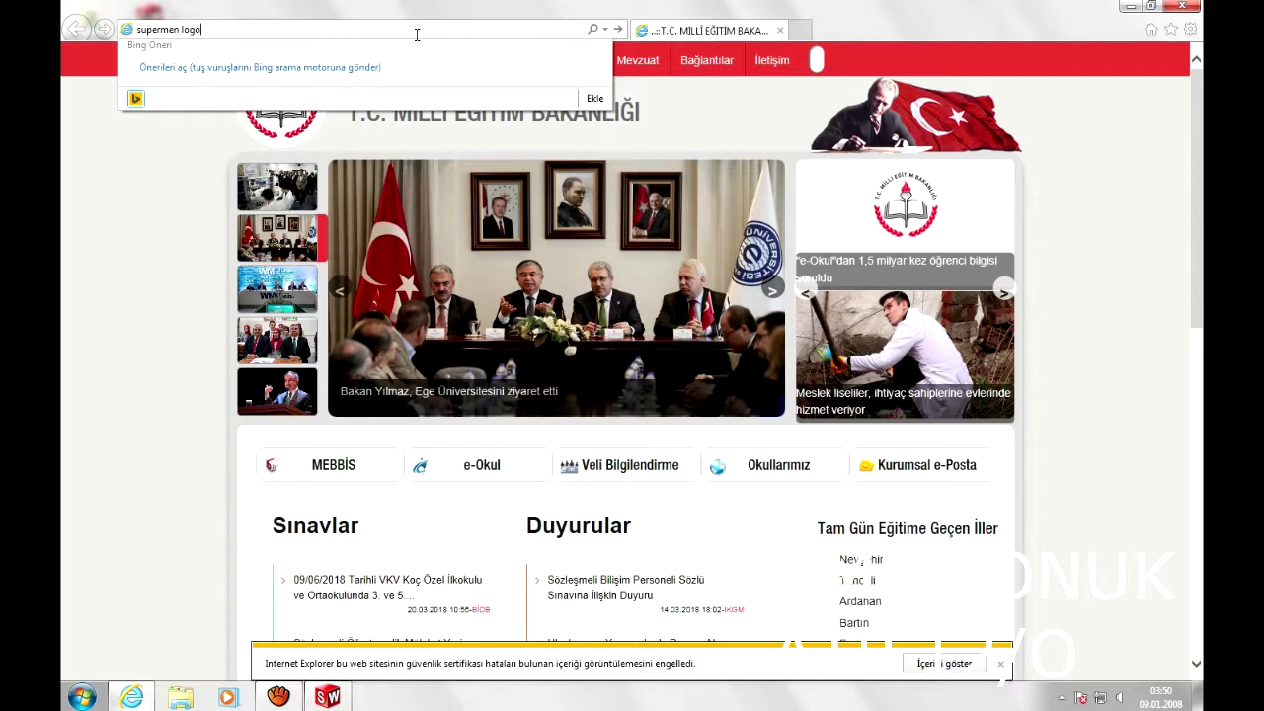
{"action": "key", "text": "Return"}
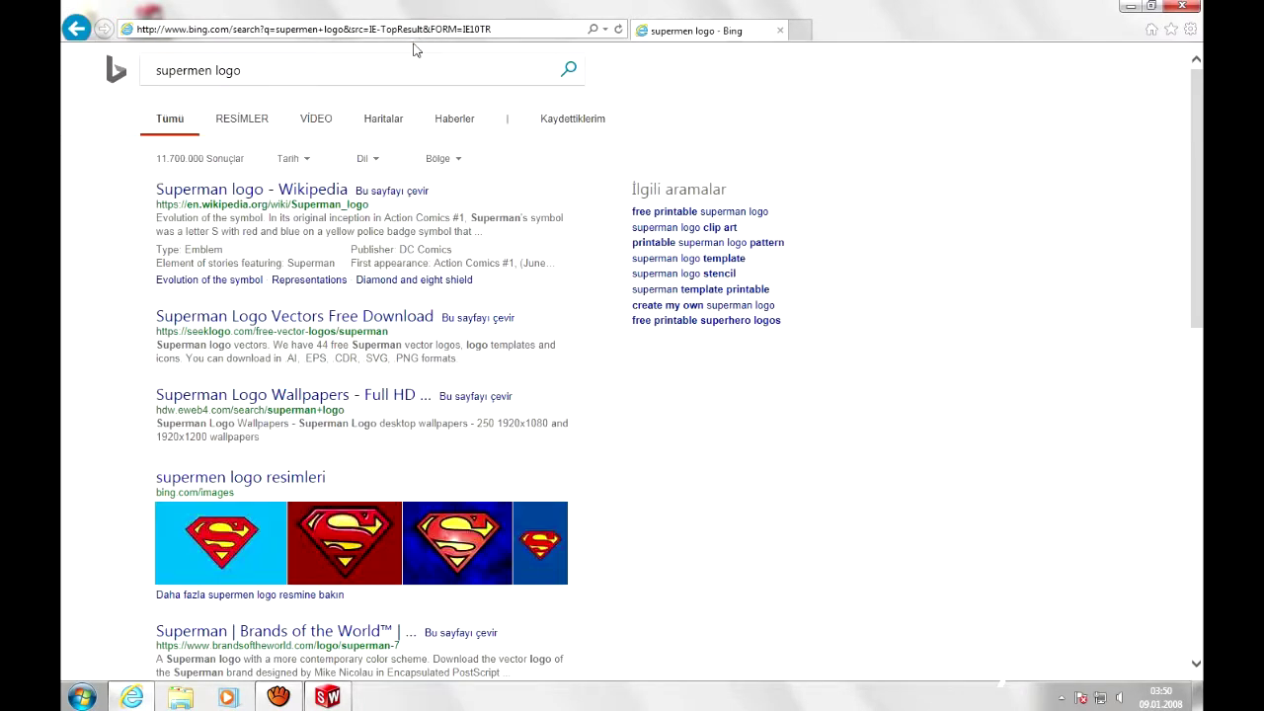
{"action": "left_click", "coordinate": [265, 125]}
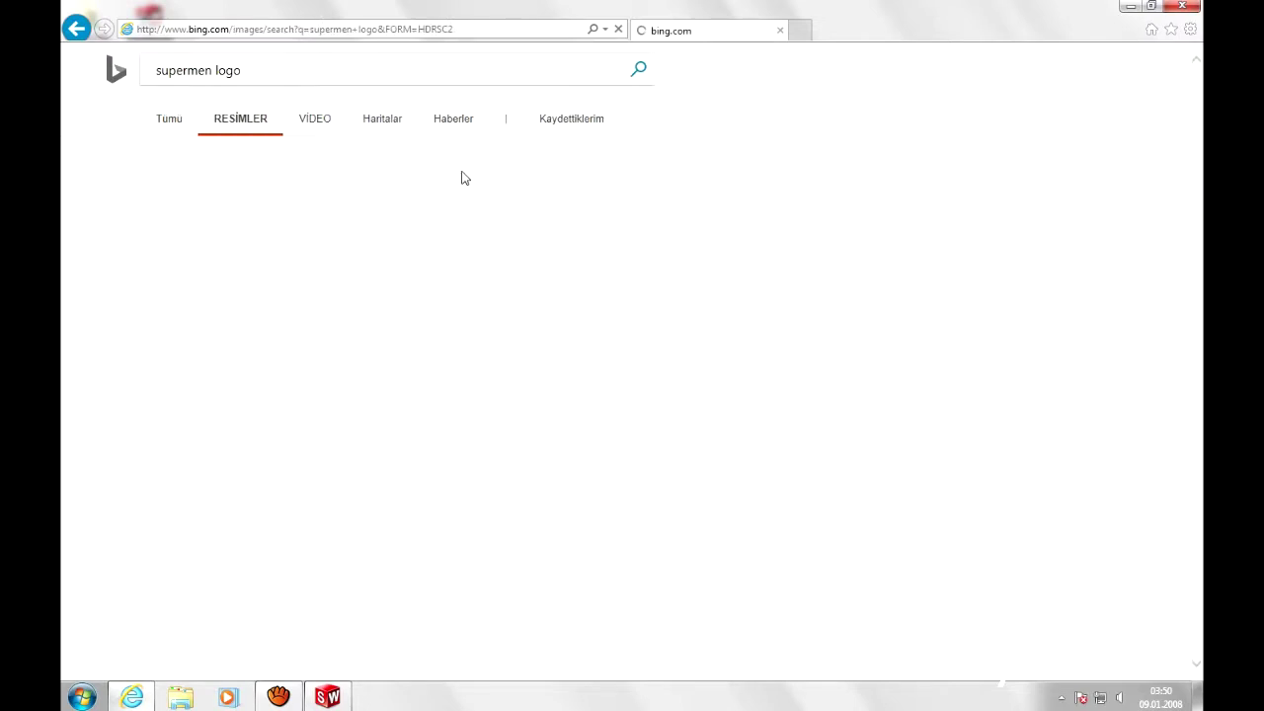
Step: Find the solid black Superman logo on a white background among the image results and open its large preview
{"action": "scroll", "coordinate": [559, 226], "scroll_direction": "down", "scroll_amount": 3}
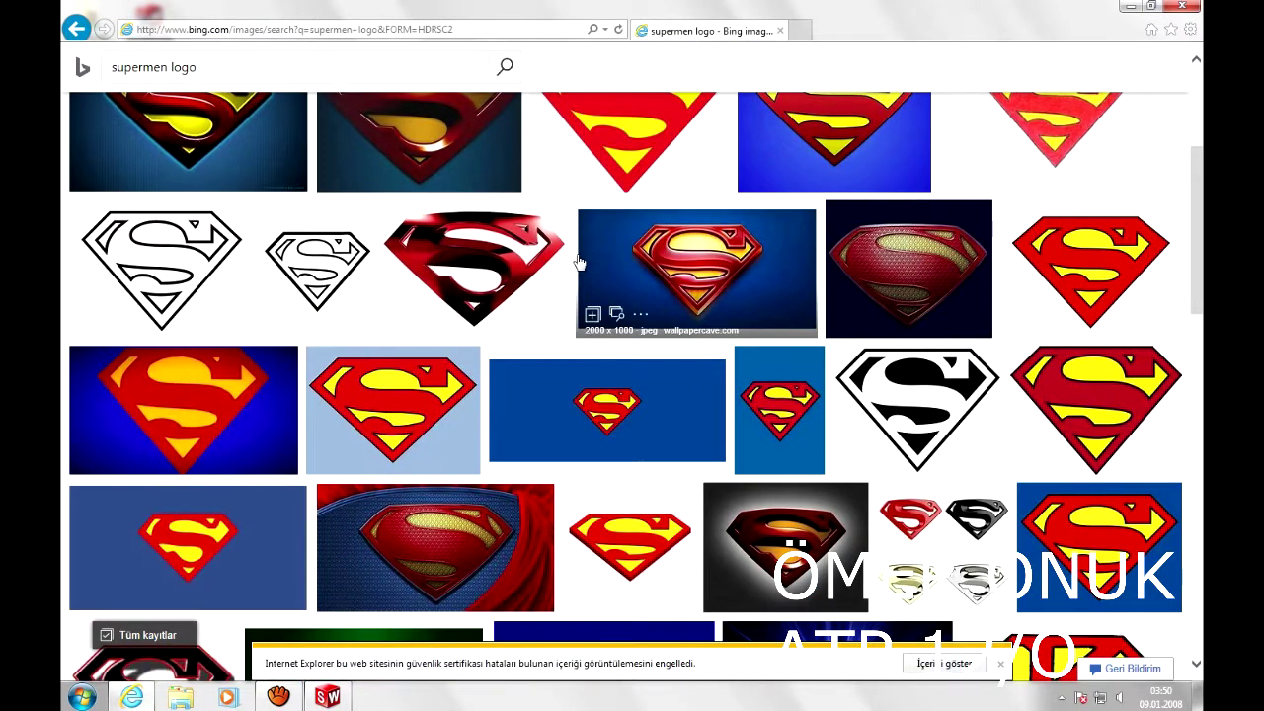
{"action": "scroll", "coordinate": [592, 286], "scroll_direction": "down", "scroll_amount": 3}
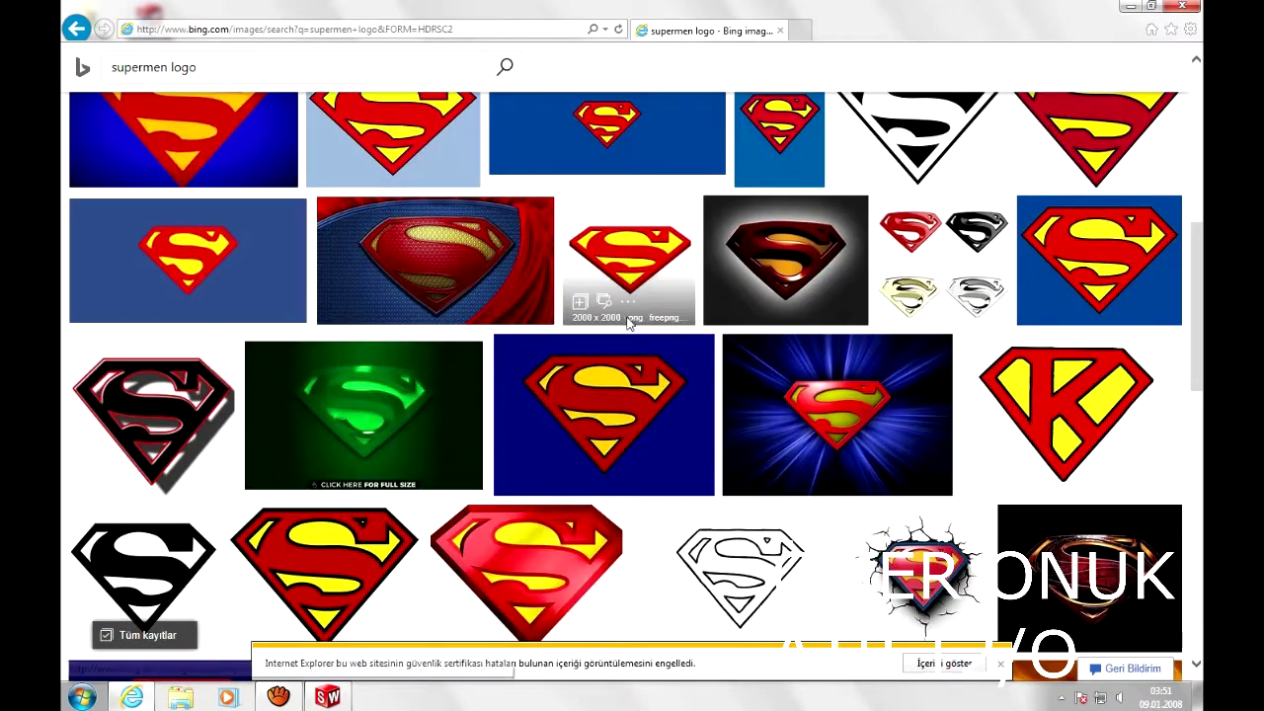
{"action": "scroll", "coordinate": [553, 325], "scroll_direction": "down", "scroll_amount": 1}
{"action": "scroll", "coordinate": [464, 385], "scroll_direction": "down", "scroll_amount": 1}
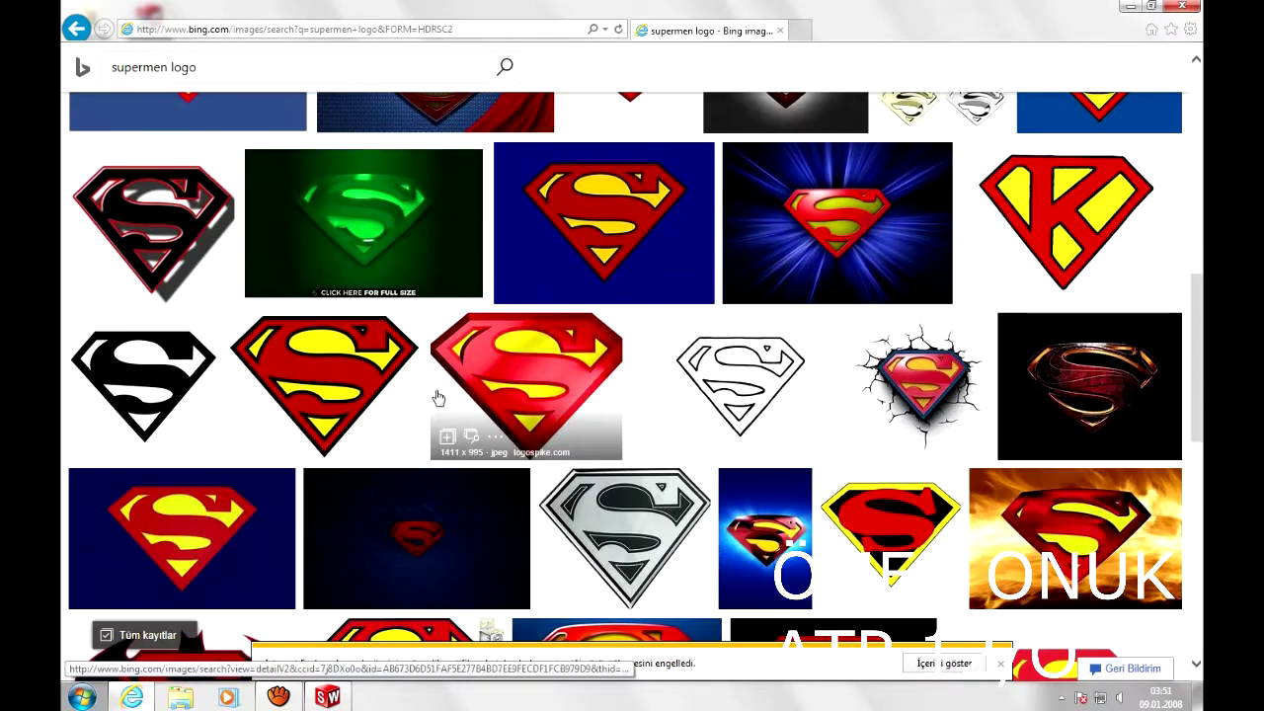
{"action": "scroll", "coordinate": [612, 397], "scroll_direction": "up", "scroll_amount": 4}
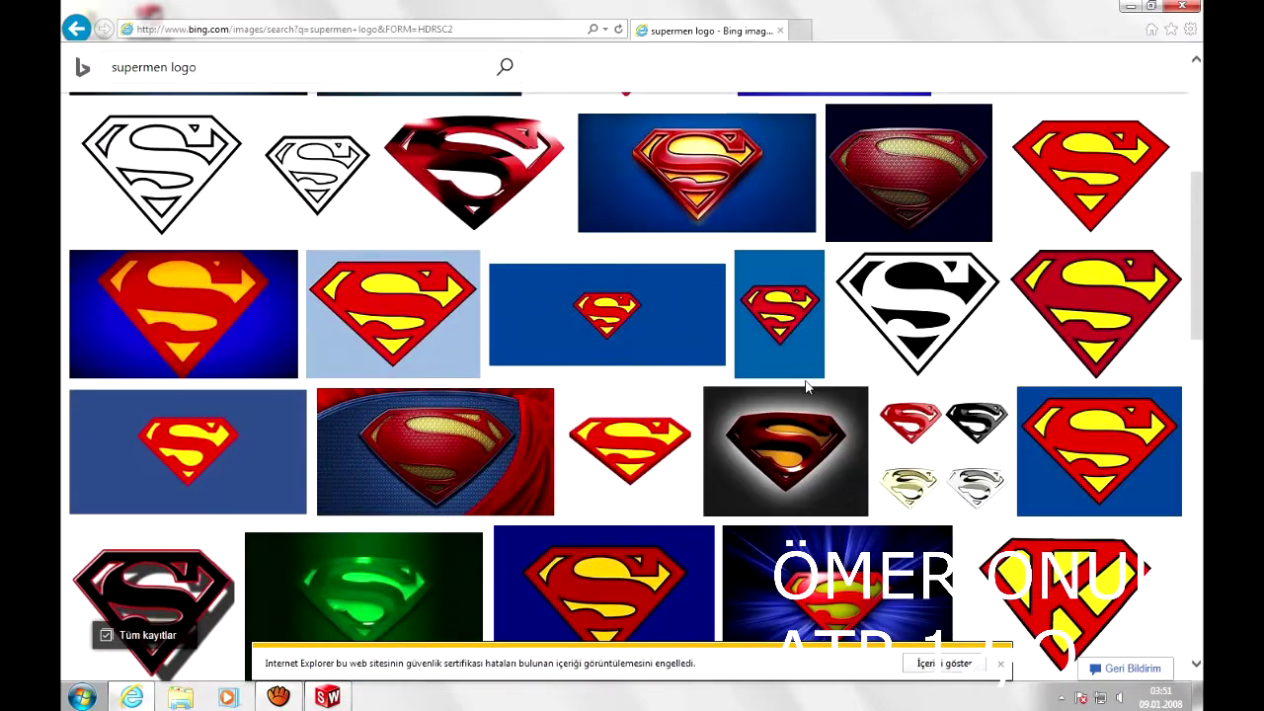
{"action": "scroll", "coordinate": [805, 386], "scroll_direction": "down", "scroll_amount": 1}
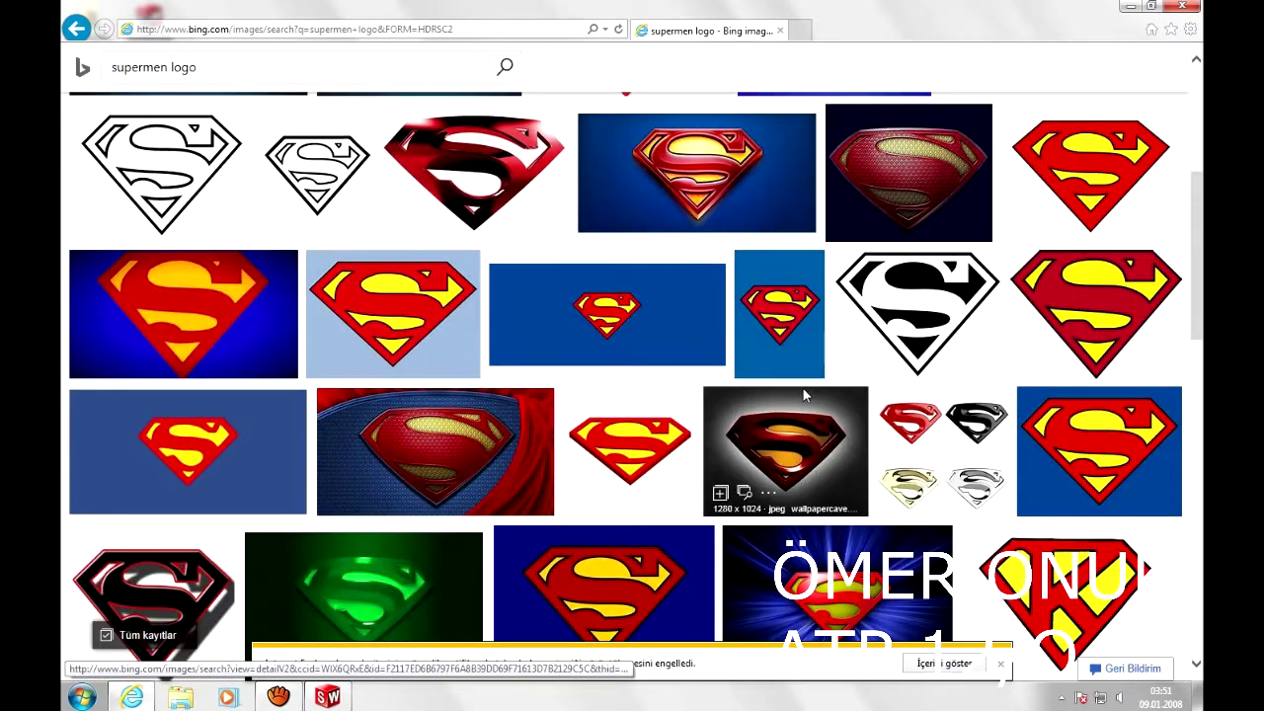
{"action": "scroll", "coordinate": [789, 405], "scroll_direction": "down", "scroll_amount": 2}
{"action": "scroll", "coordinate": [776, 413], "scroll_direction": "down", "scroll_amount": 6}
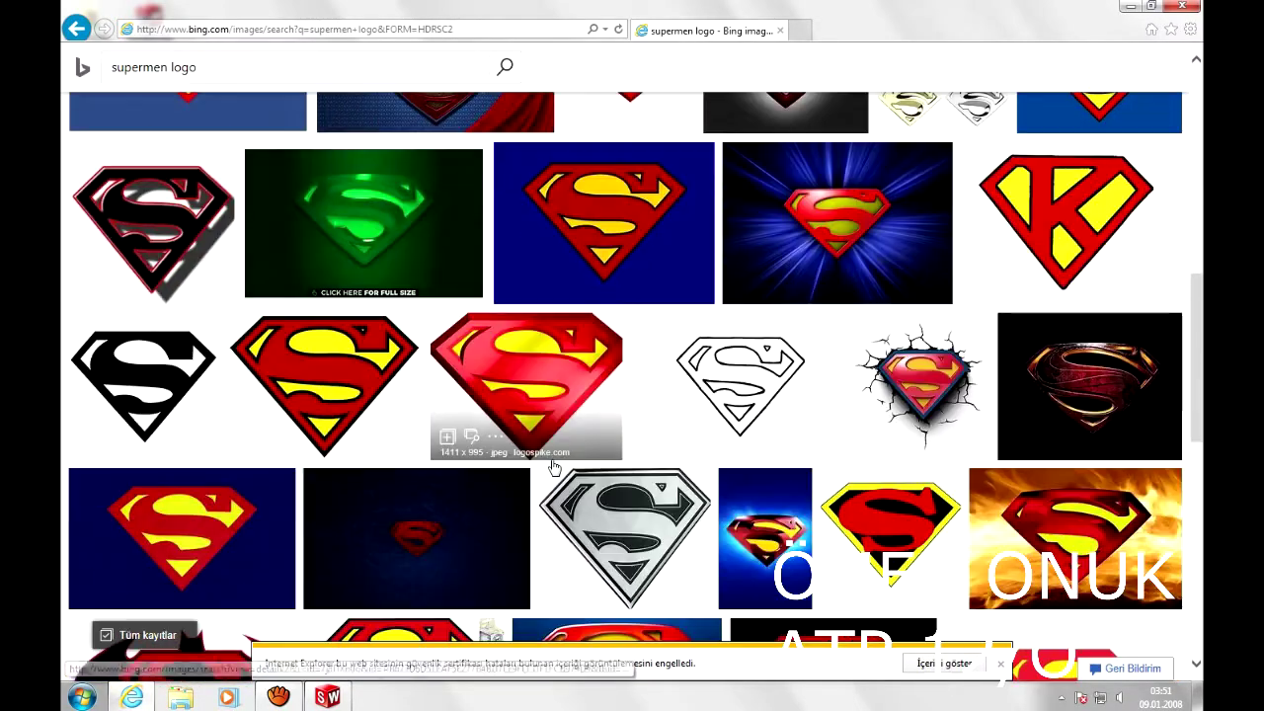
{"action": "scroll", "coordinate": [553, 464], "scroll_direction": "down", "scroll_amount": 2}
{"action": "scroll", "coordinate": [302, 395], "scroll_direction": "up", "scroll_amount": 2}
{"action": "scroll", "coordinate": [311, 400], "scroll_direction": "down", "scroll_amount": 4}
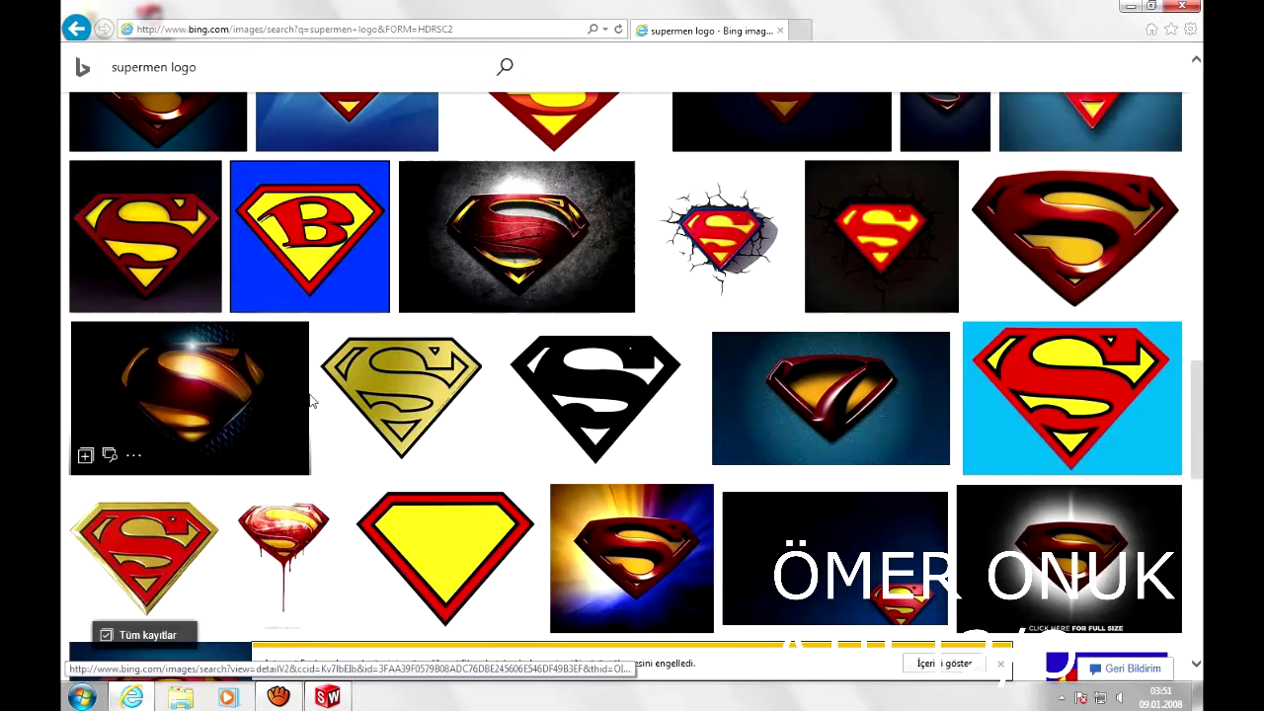
{"action": "left_click", "coordinate": [532, 394]}
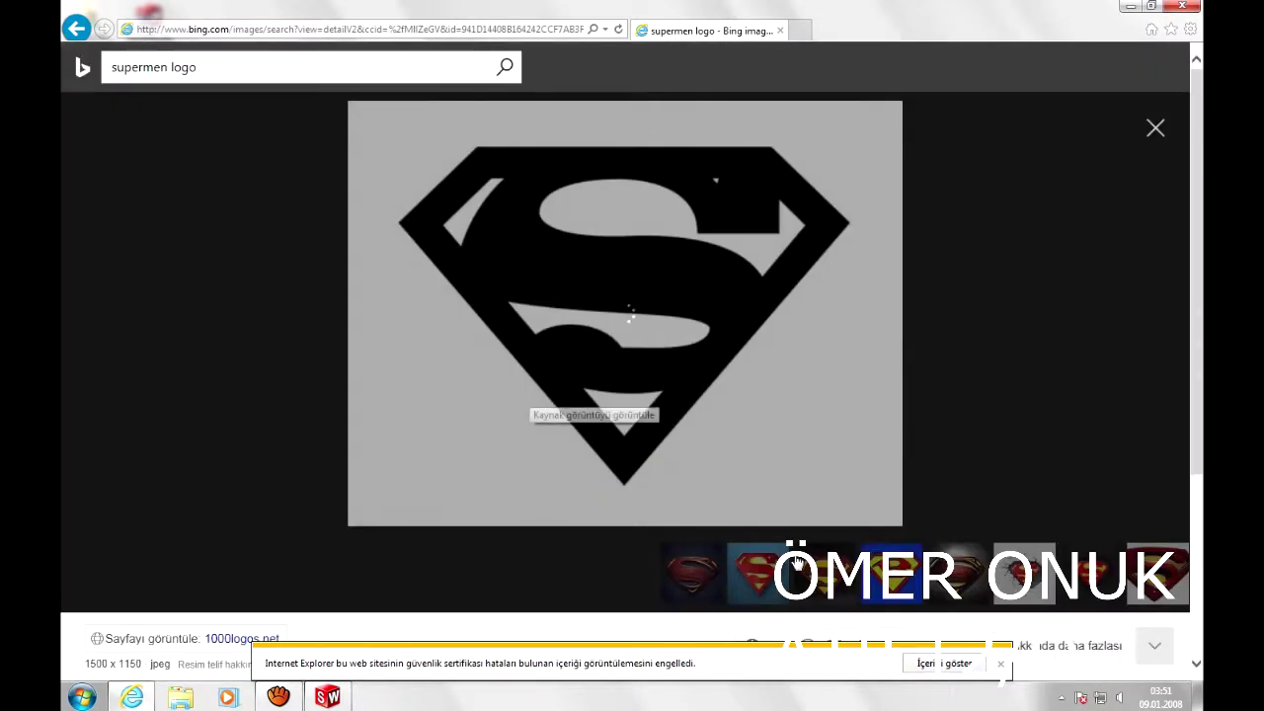
Step: Save the previewed logo image to the desktop as the JPEG file symbol-Superman
{"action": "right_click", "coordinate": [663, 373]}
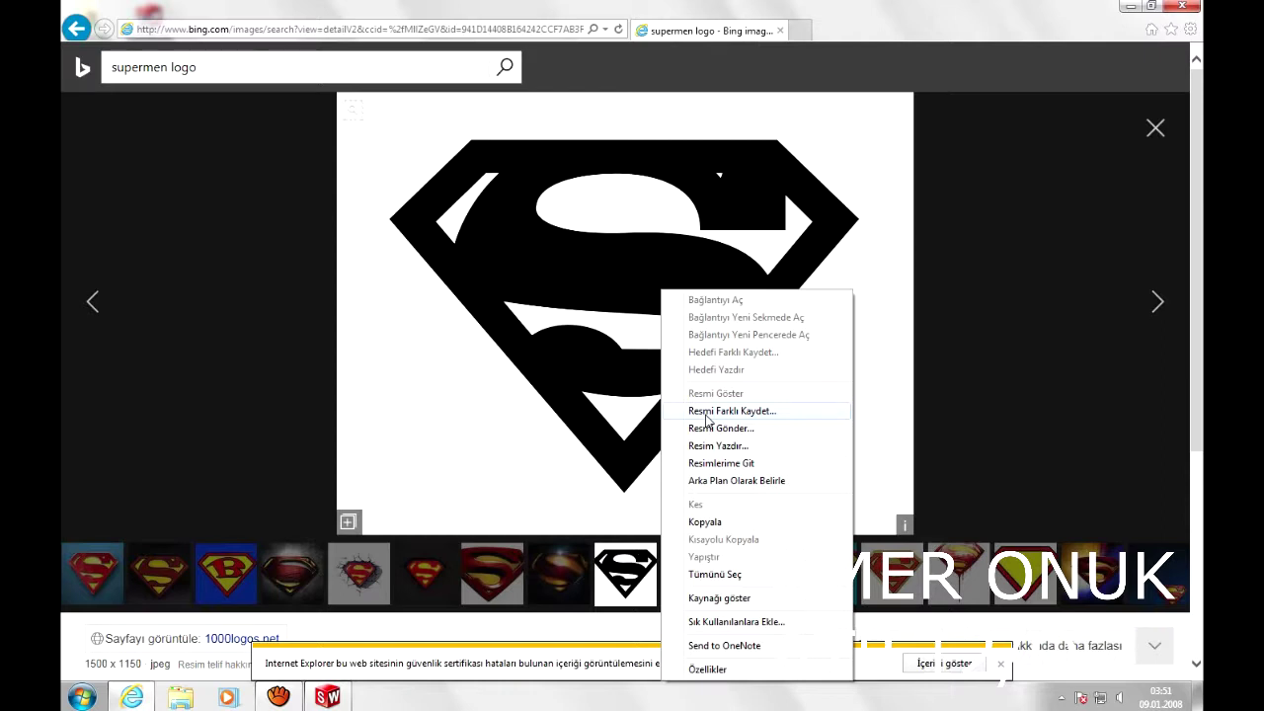
{"action": "left_click", "coordinate": [704, 413]}
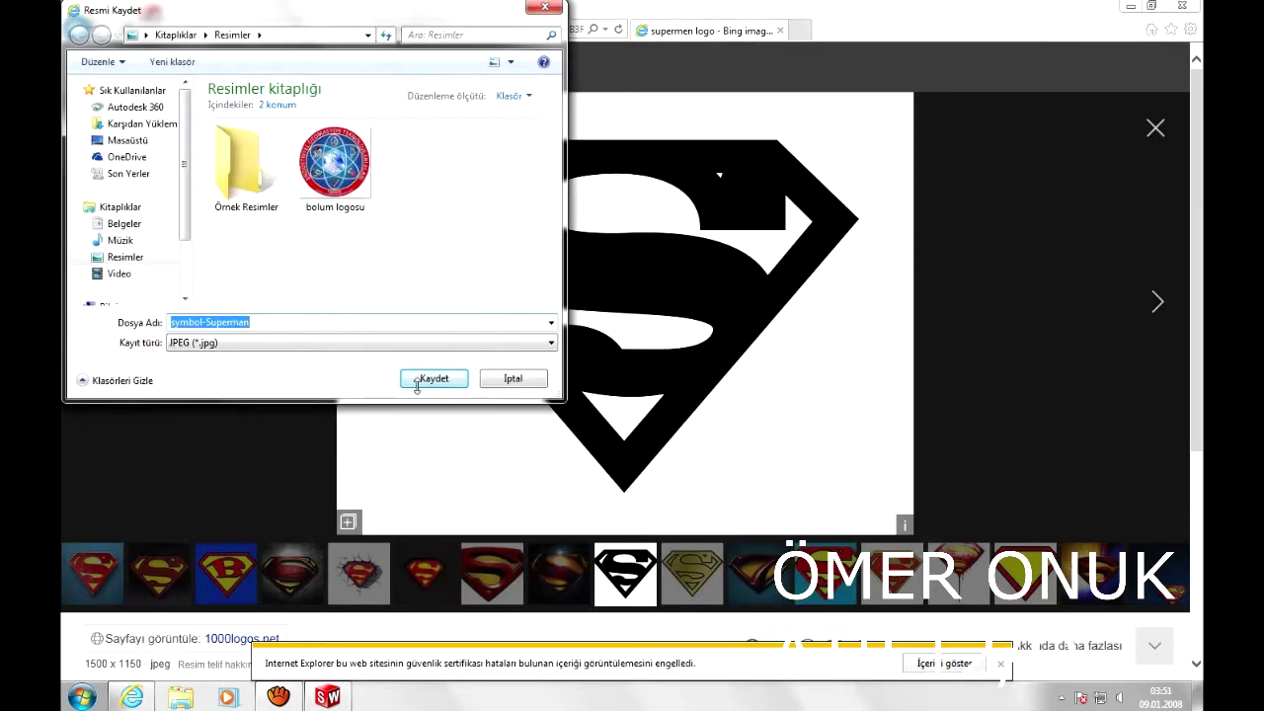
{"action": "left_click", "coordinate": [125, 140]}
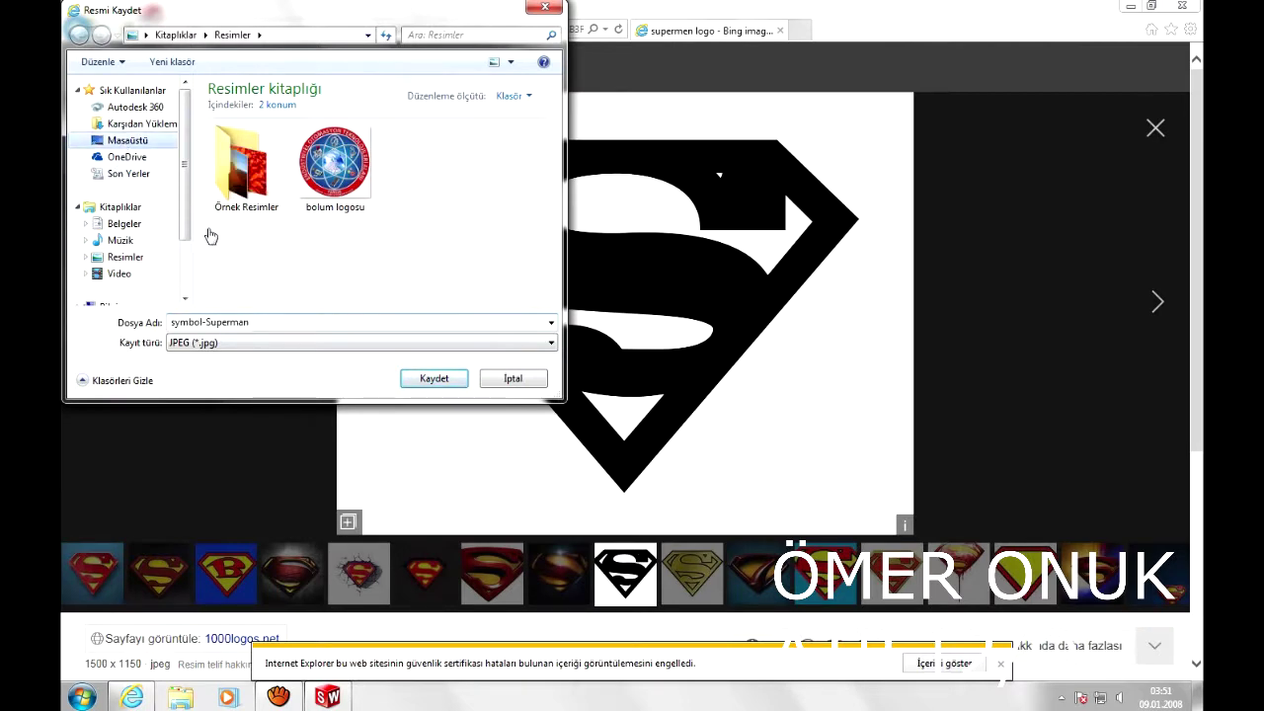
{"action": "left_click", "coordinate": [422, 380]}
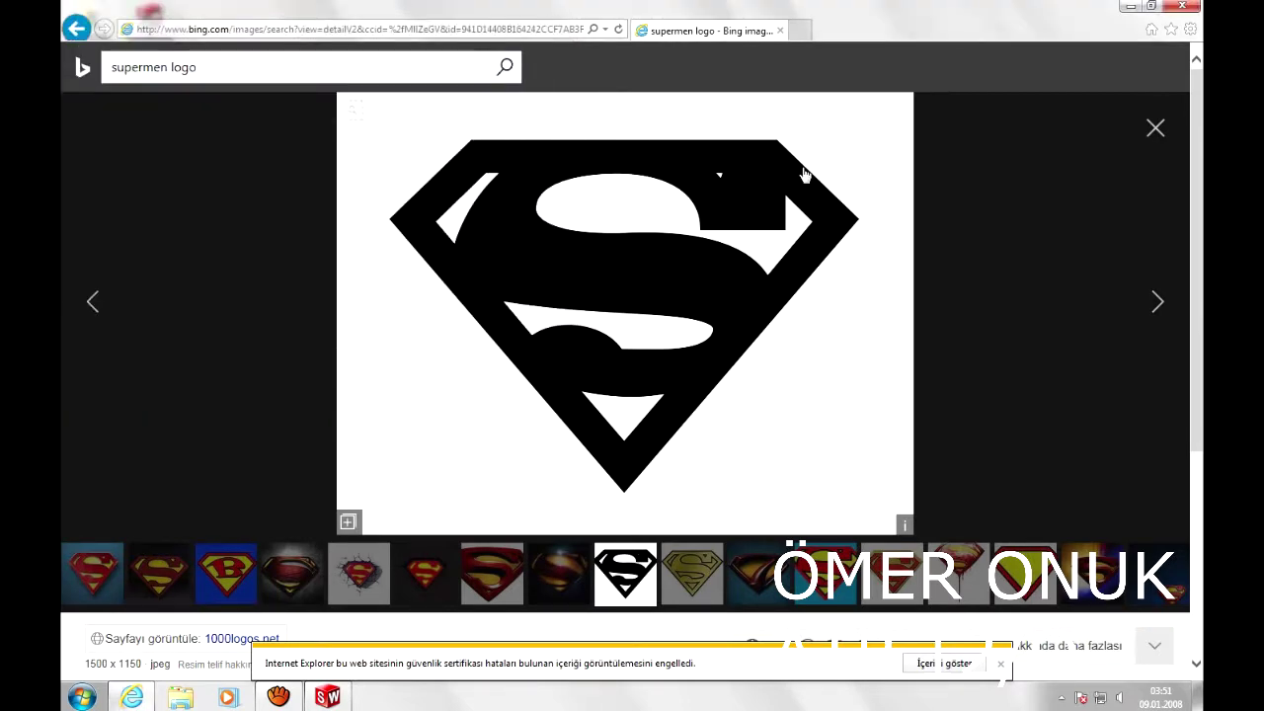
Step: Minimize the browser and switch to the open part in SolidWorks
{"action": "left_click", "coordinate": [1129, 8]}
{"action": "right_click", "coordinate": [569, 146]}
{"action": "left_click", "coordinate": [637, 191]}
{"action": "left_click", "coordinate": [327, 697]}
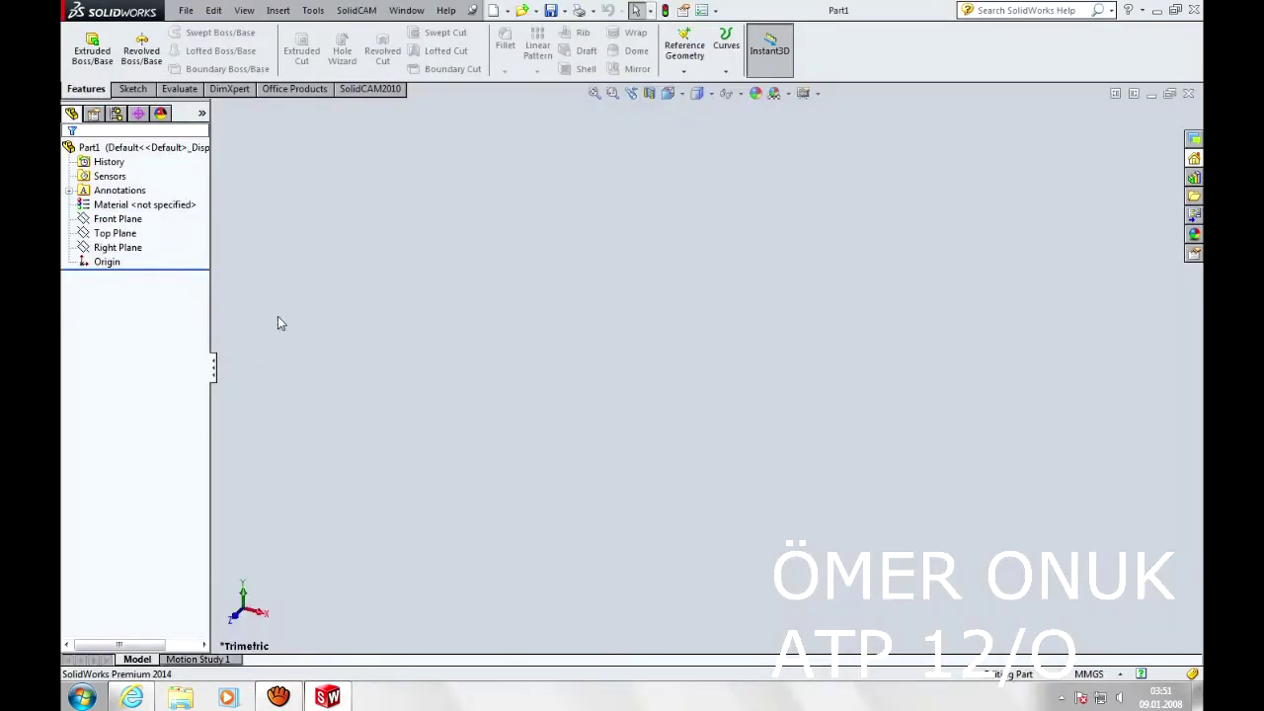
Step: Sketch a corner rectangle on the Top Plane, starting at the origin and measuring about 127 by 75 mm
{"action": "key", "text": "space"}
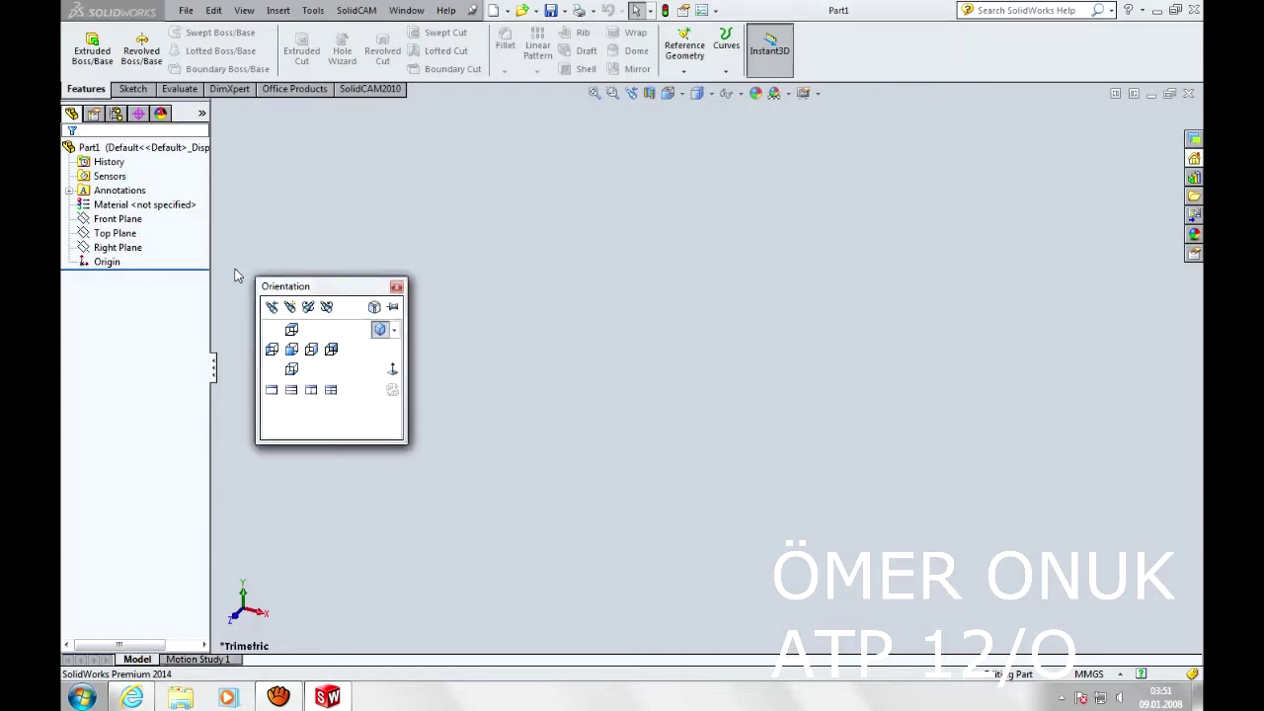
{"action": "left_click", "coordinate": [292, 350]}
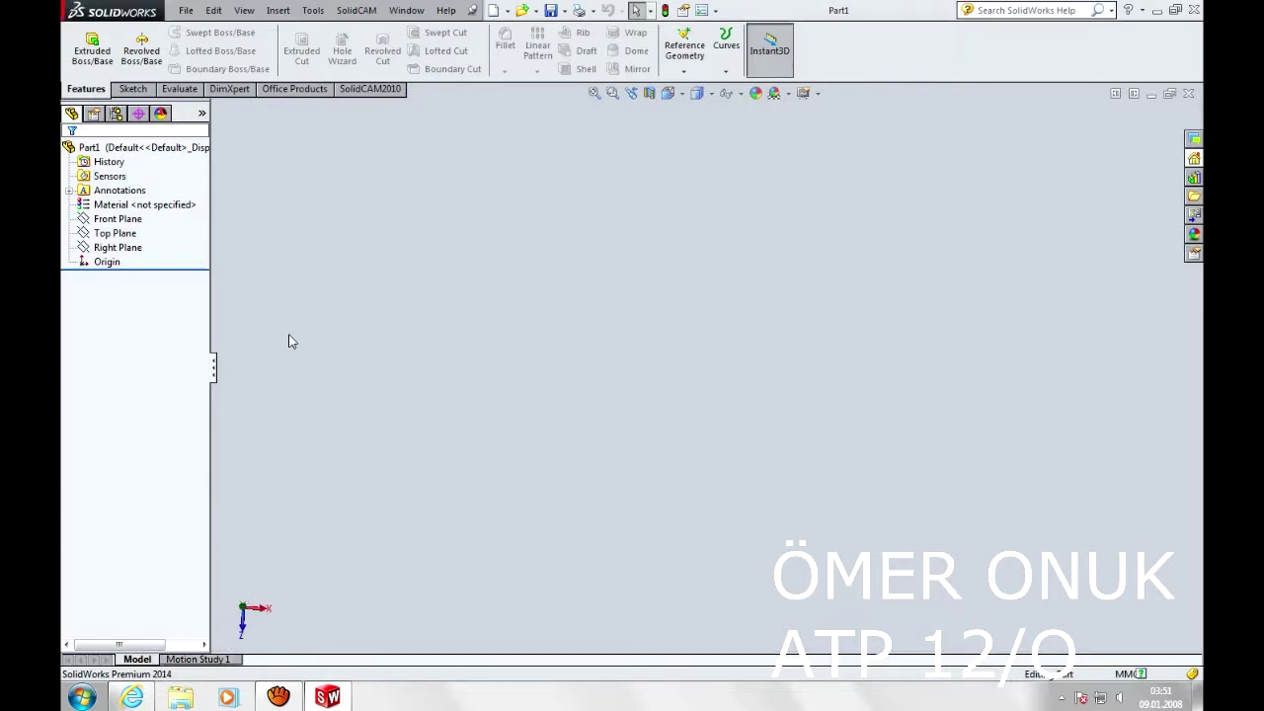
{"action": "left_click", "coordinate": [109, 235]}
{"action": "left_click", "coordinate": [108, 240]}
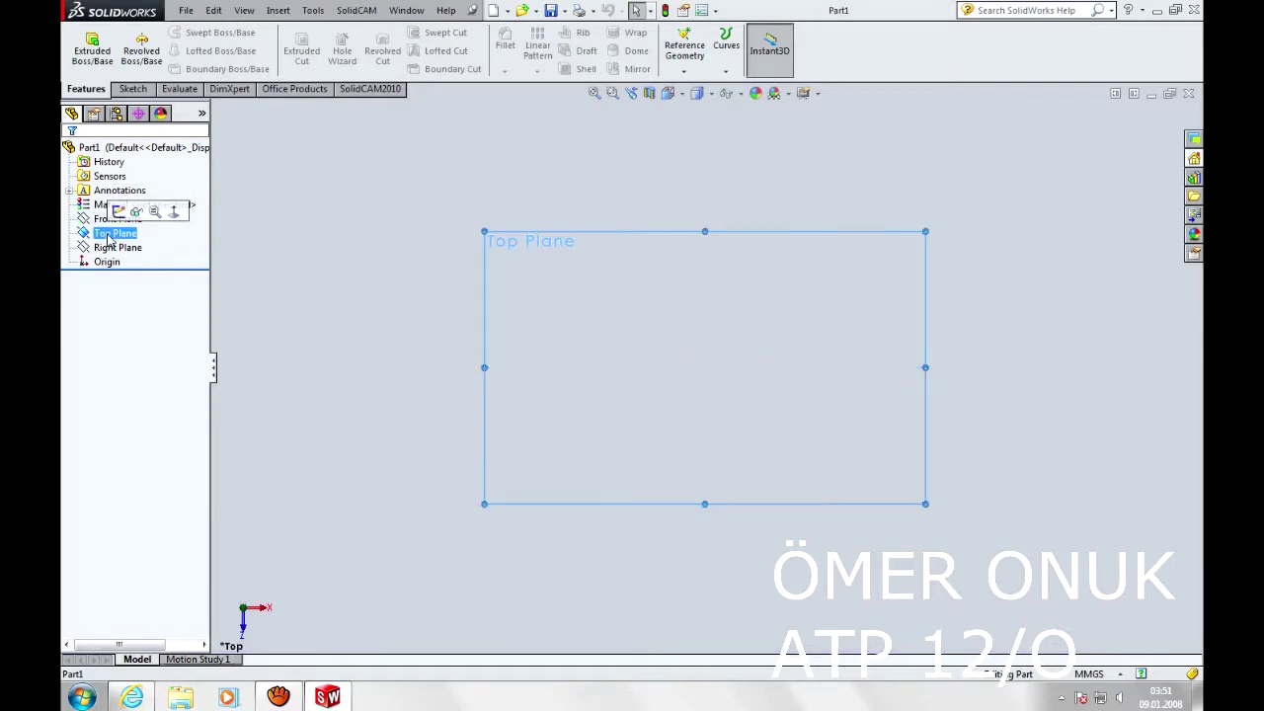
{"action": "left_click", "coordinate": [173, 211]}
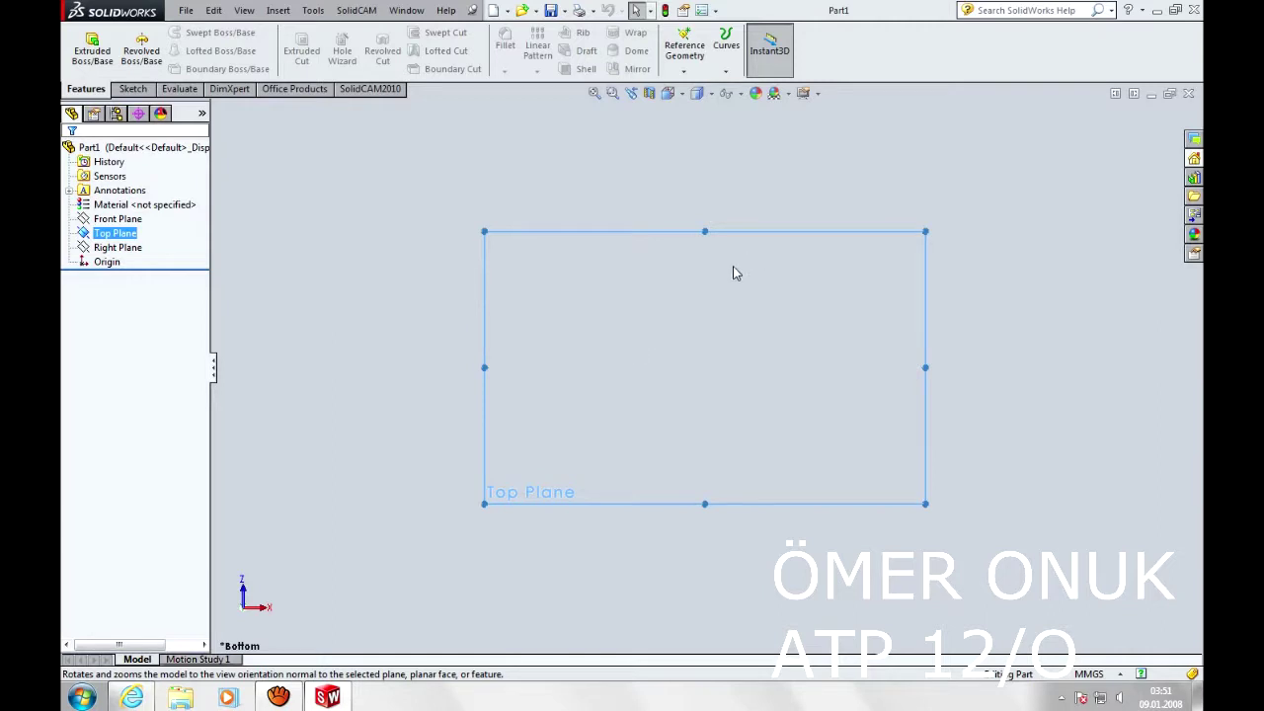
{"action": "left_click", "coordinate": [132, 88]}
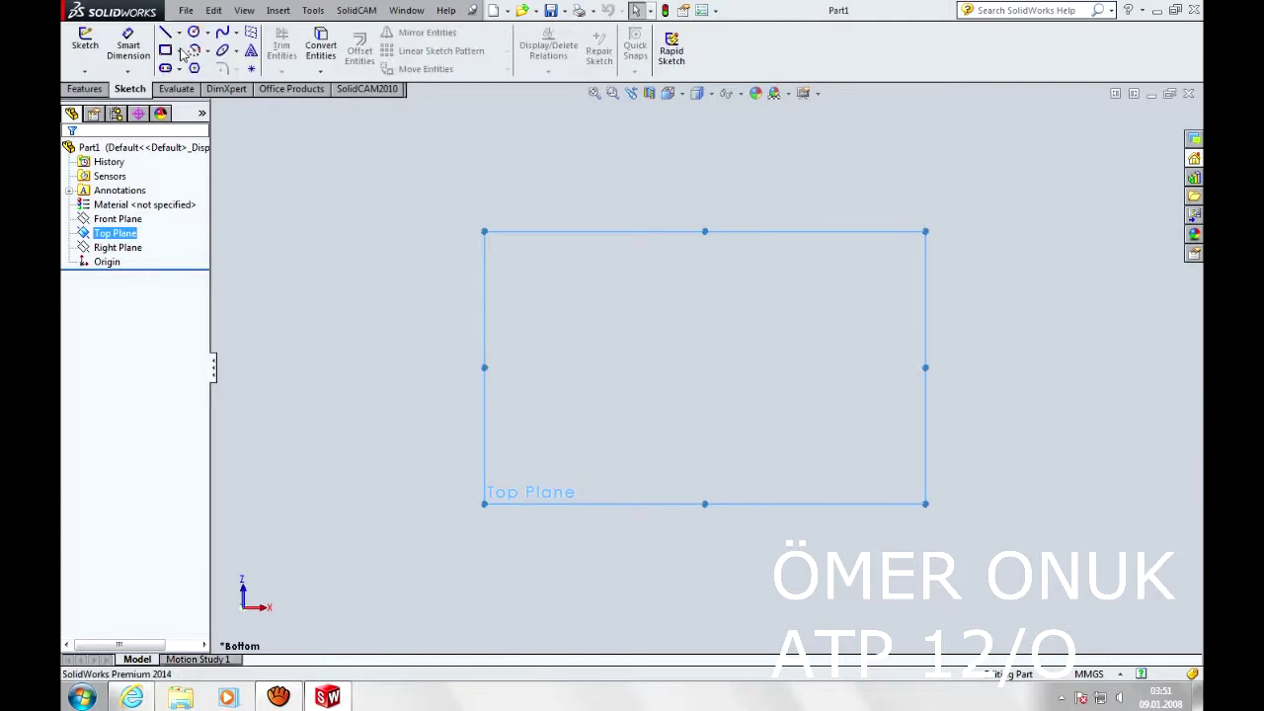
{"action": "left_click", "coordinate": [165, 49]}
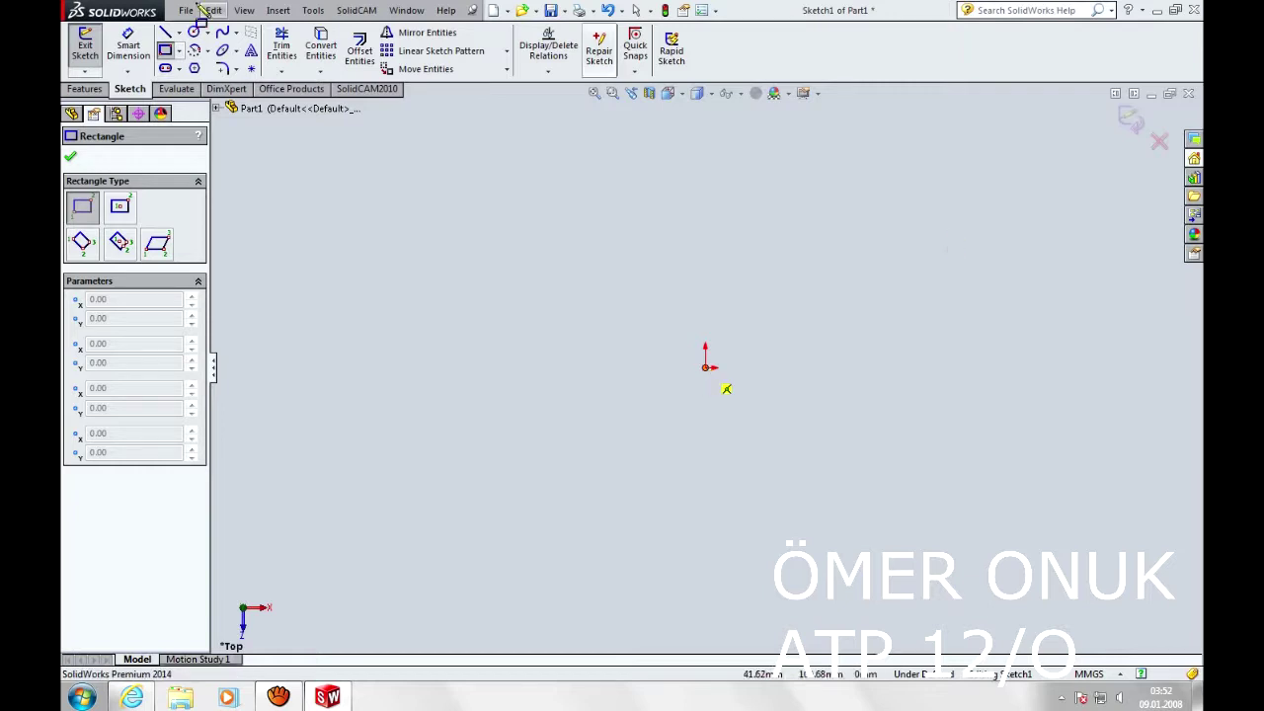
{"action": "left_click", "coordinate": [706, 367]}
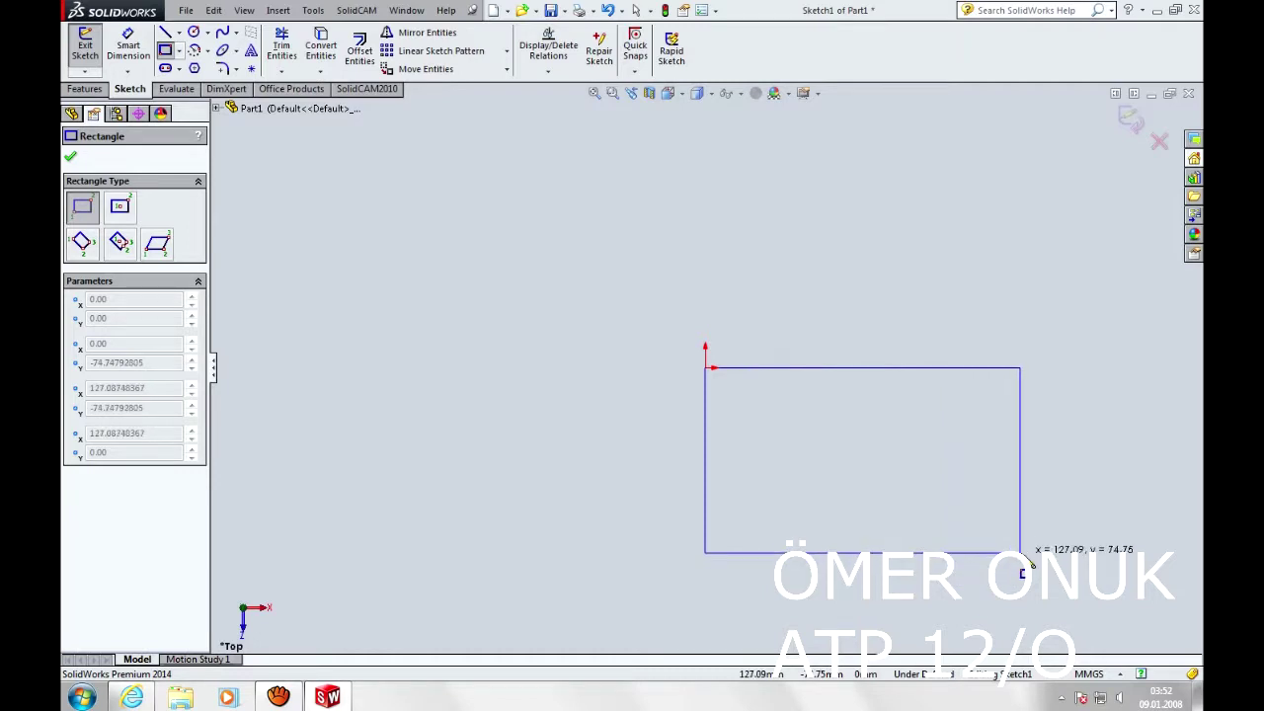
{"action": "left_click", "coordinate": [1023, 556]}
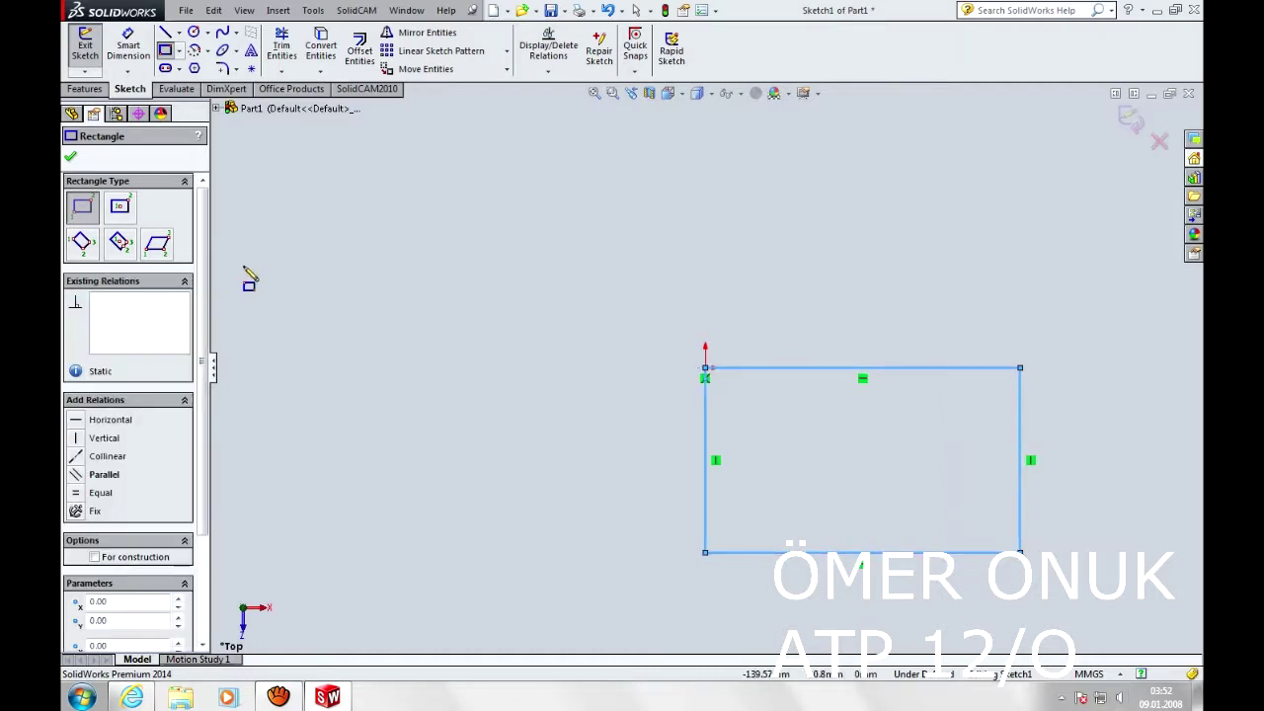
Step: Dimension the rectangle's top horizontal edge to 100 mm
{"action": "left_click", "coordinate": [138, 59]}
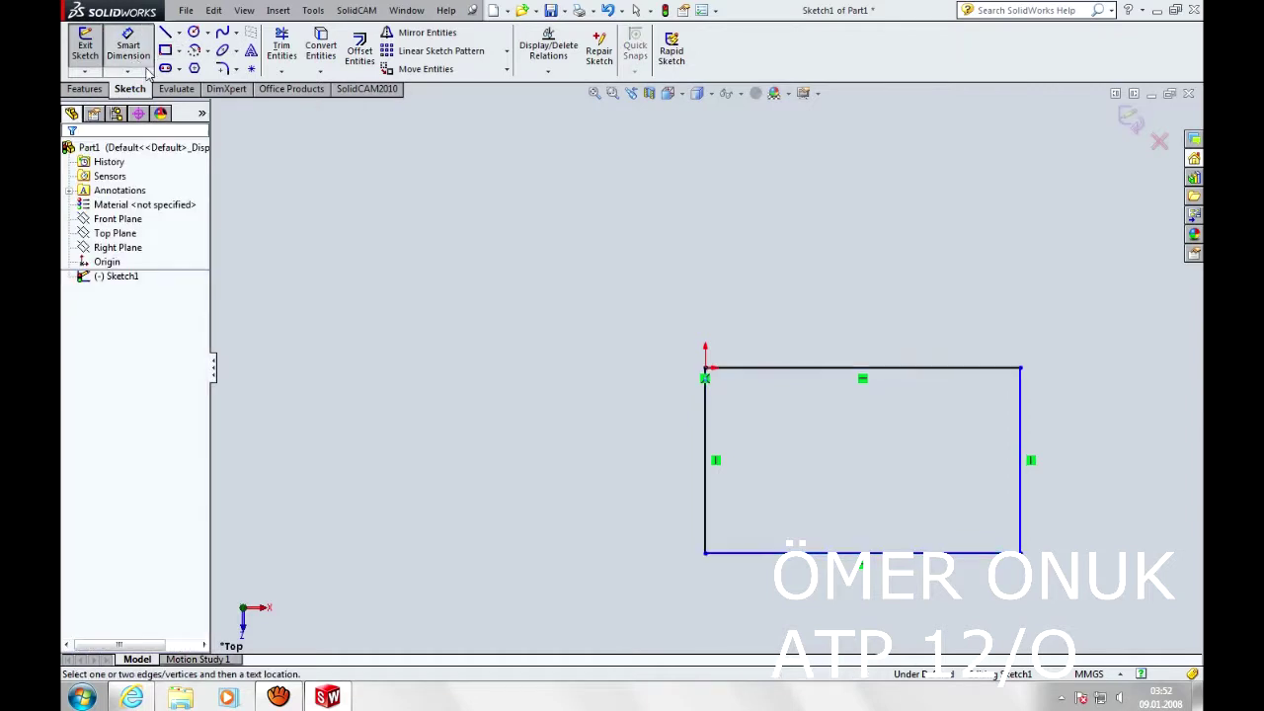
{"action": "left_click", "coordinate": [845, 370]}
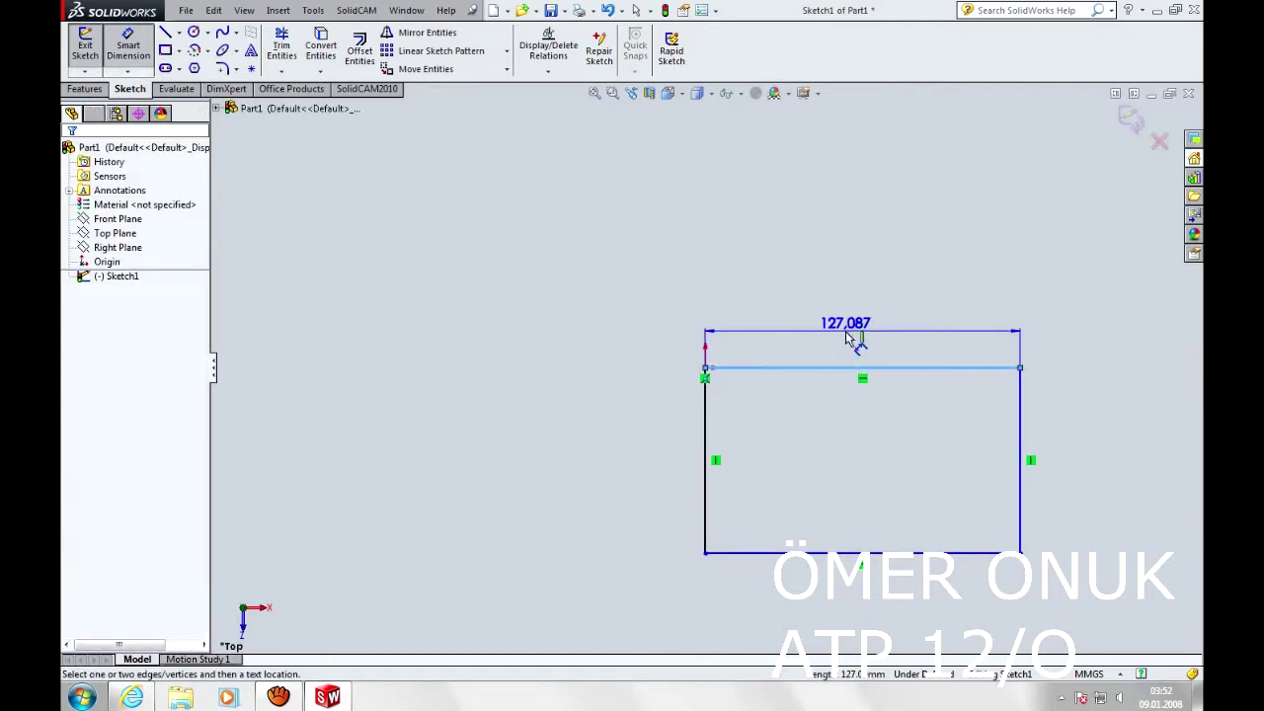
{"action": "left_click", "coordinate": [845, 338]}
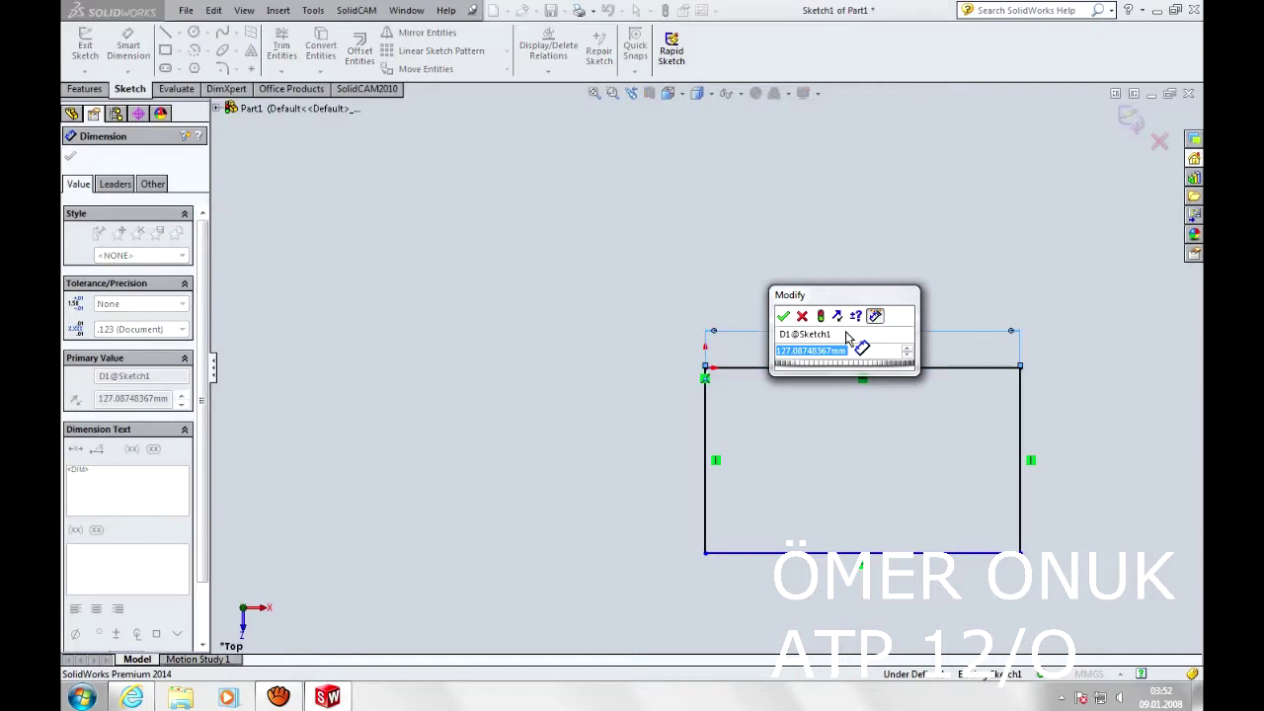
{"action": "type", "text": "100"}
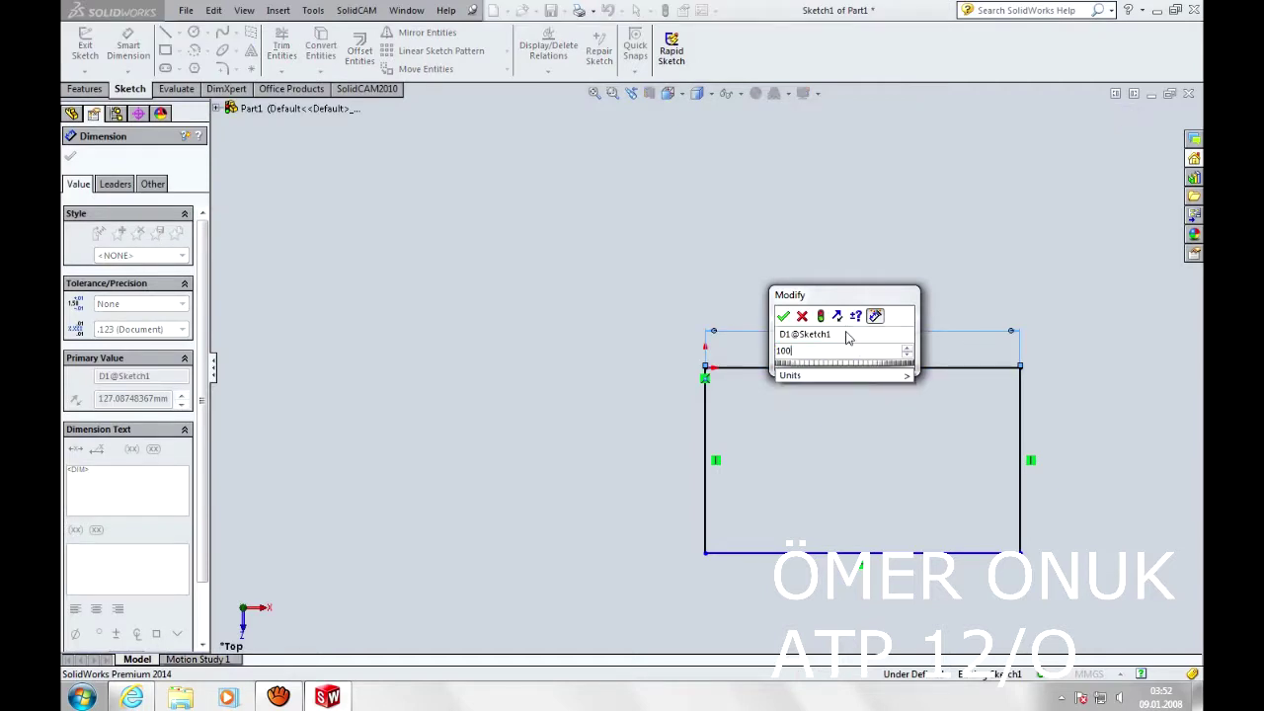
{"action": "key", "text": "Return"}
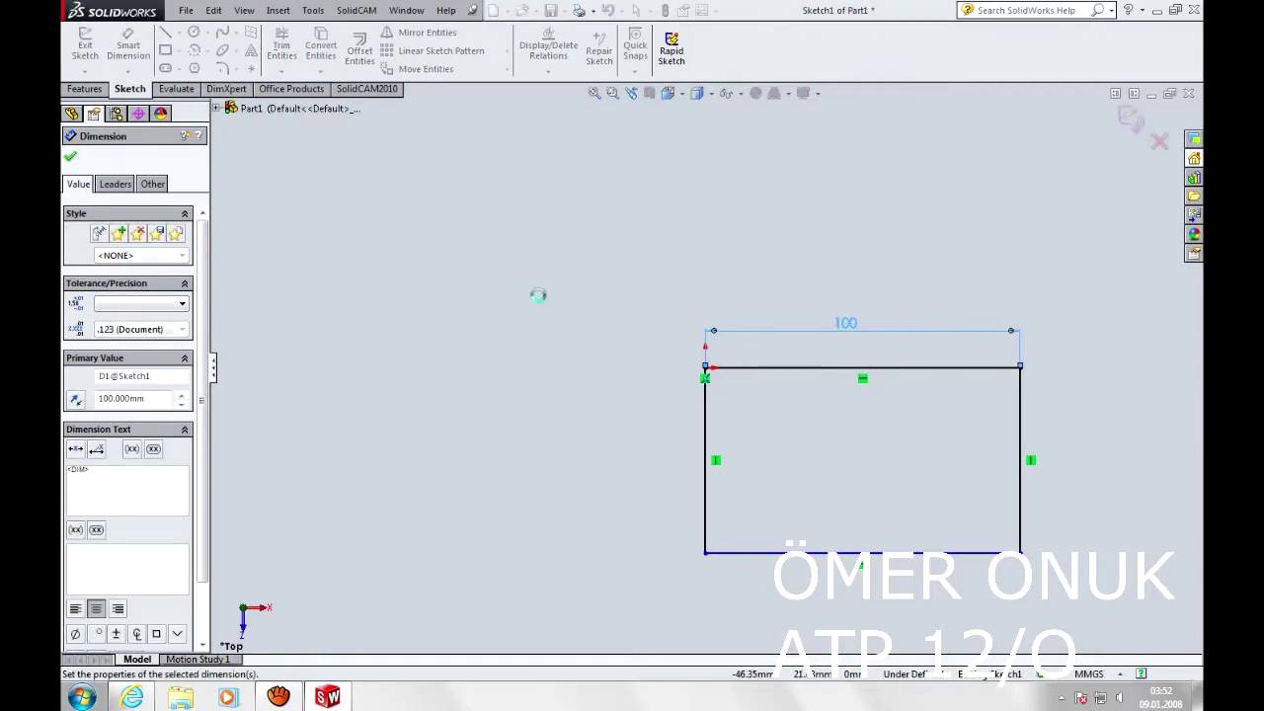
Step: Dimension the rectangle's left vertical edge to 100 mm
{"action": "left_click", "coordinate": [704, 461]}
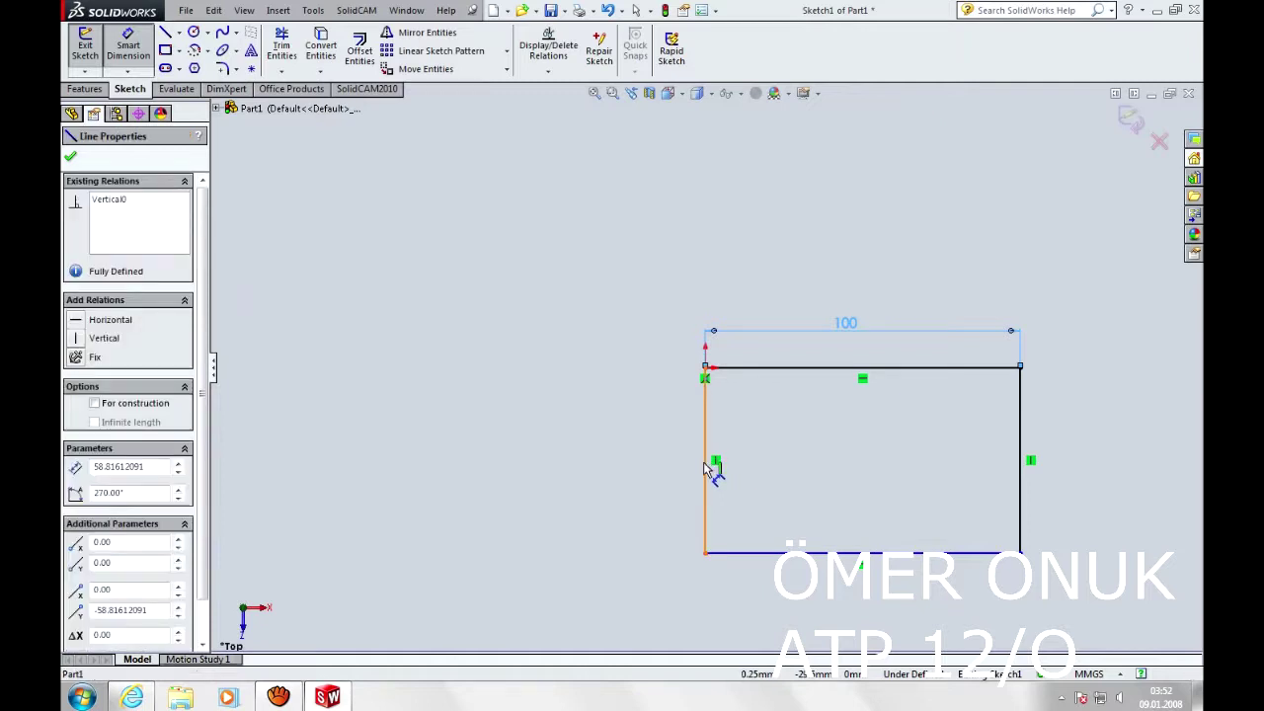
{"action": "left_click", "coordinate": [681, 471]}
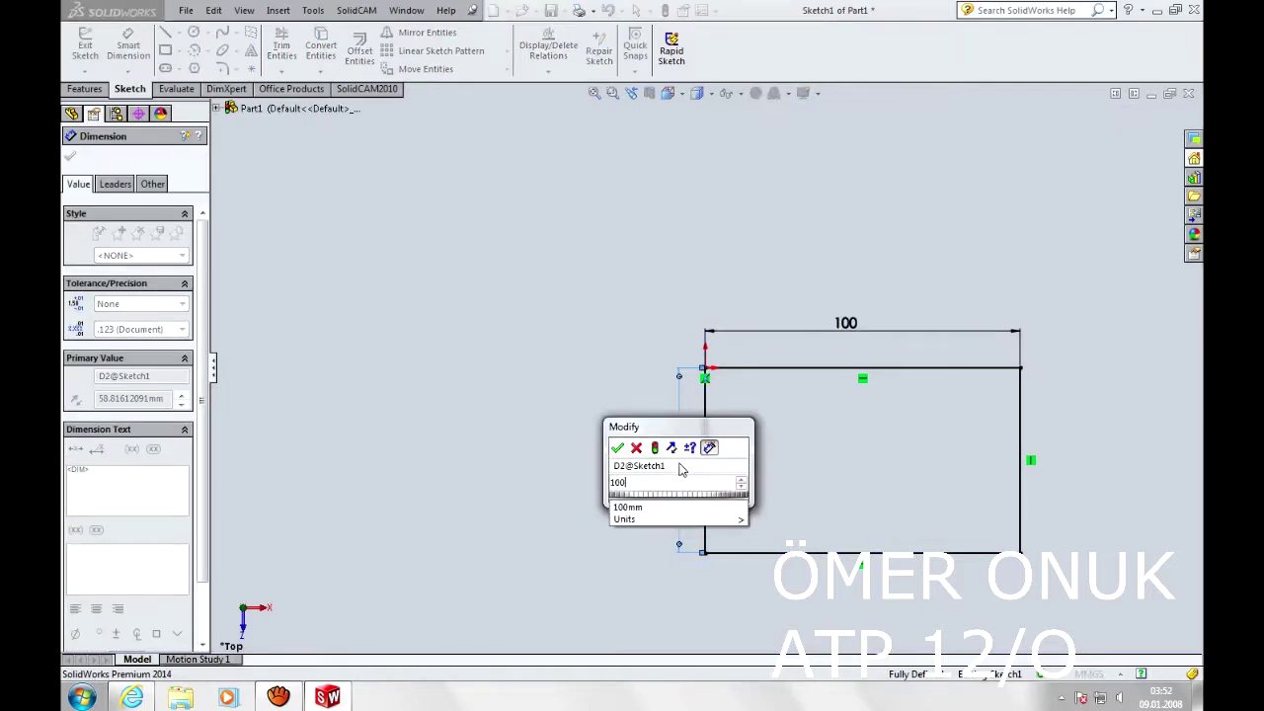
{"action": "key", "text": "Return"}
{"action": "scroll", "coordinate": [820, 492], "scroll_direction": "down", "scroll_amount": 2}
{"action": "scroll", "coordinate": [825, 494], "scroll_direction": "up", "scroll_amount": 6}
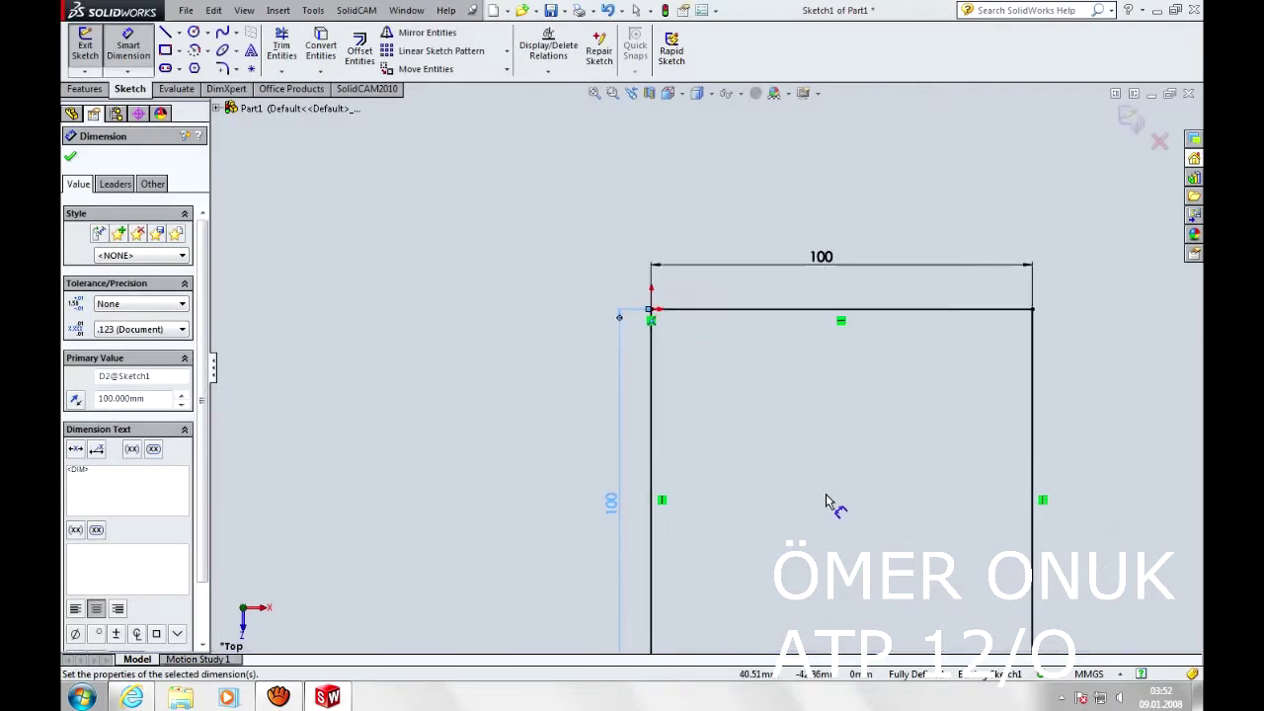
{"action": "scroll", "coordinate": [851, 500], "scroll_direction": "down", "scroll_amount": 3}
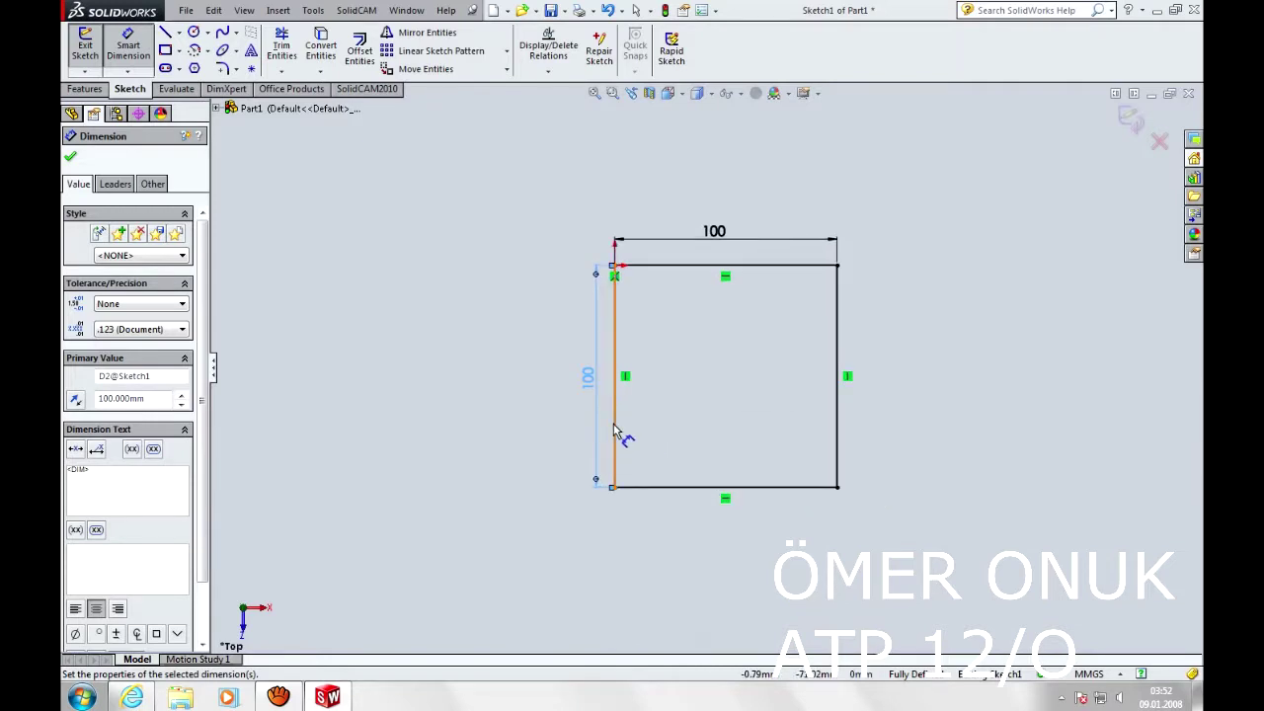
Step: Extrude the square sketch into a solid block with a blind depth of 50 mm
{"action": "scroll", "coordinate": [597, 406], "scroll_direction": "down", "scroll_amount": 1}
{"action": "left_click", "coordinate": [70, 161]}
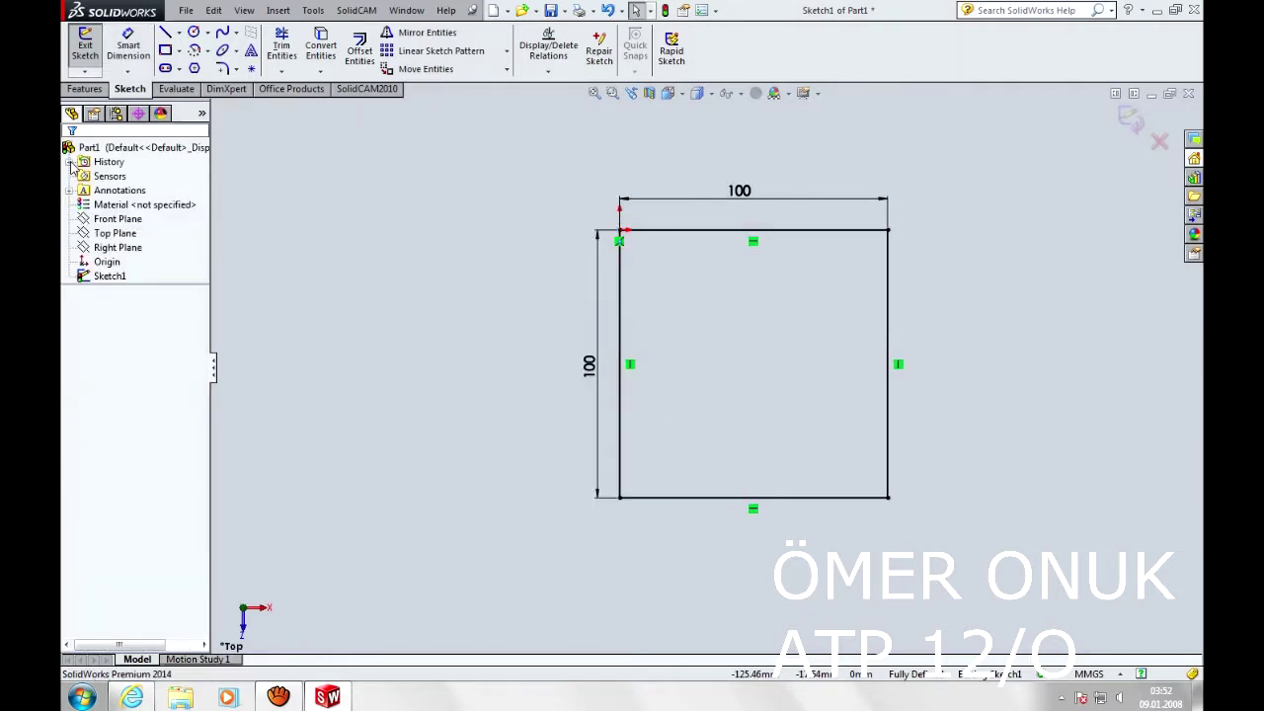
{"action": "left_click", "coordinate": [85, 89]}
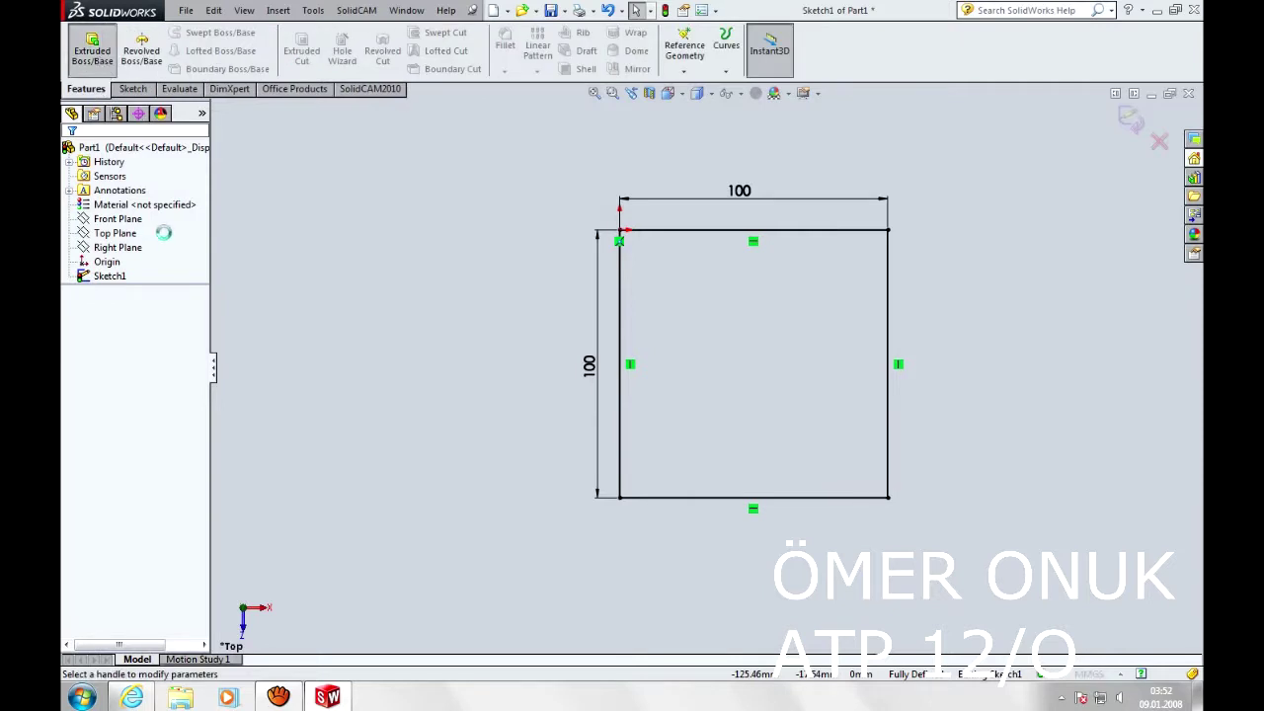
{"action": "left_click", "coordinate": [194, 300]}
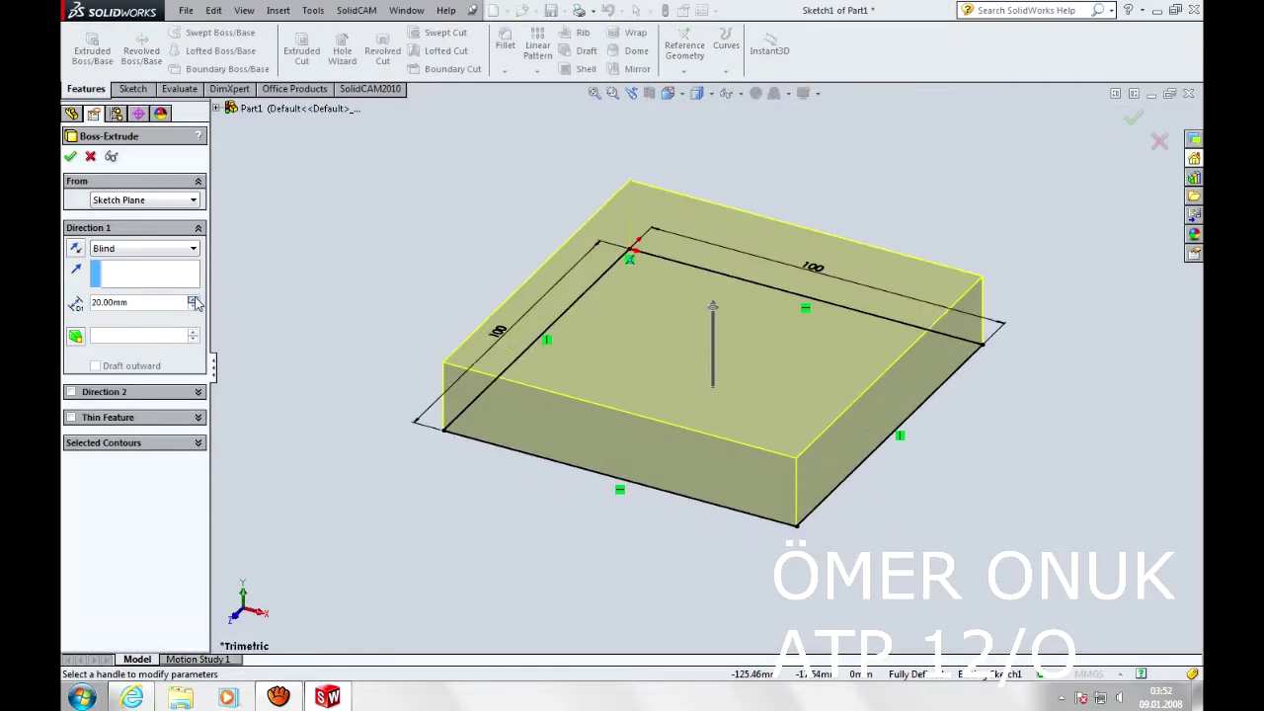
{"action": "left_click", "coordinate": [195, 300]}
{"action": "left_click", "coordinate": [194, 300]}
{"action": "left_click", "coordinate": [194, 301]}
{"action": "left_click", "coordinate": [70, 158]}
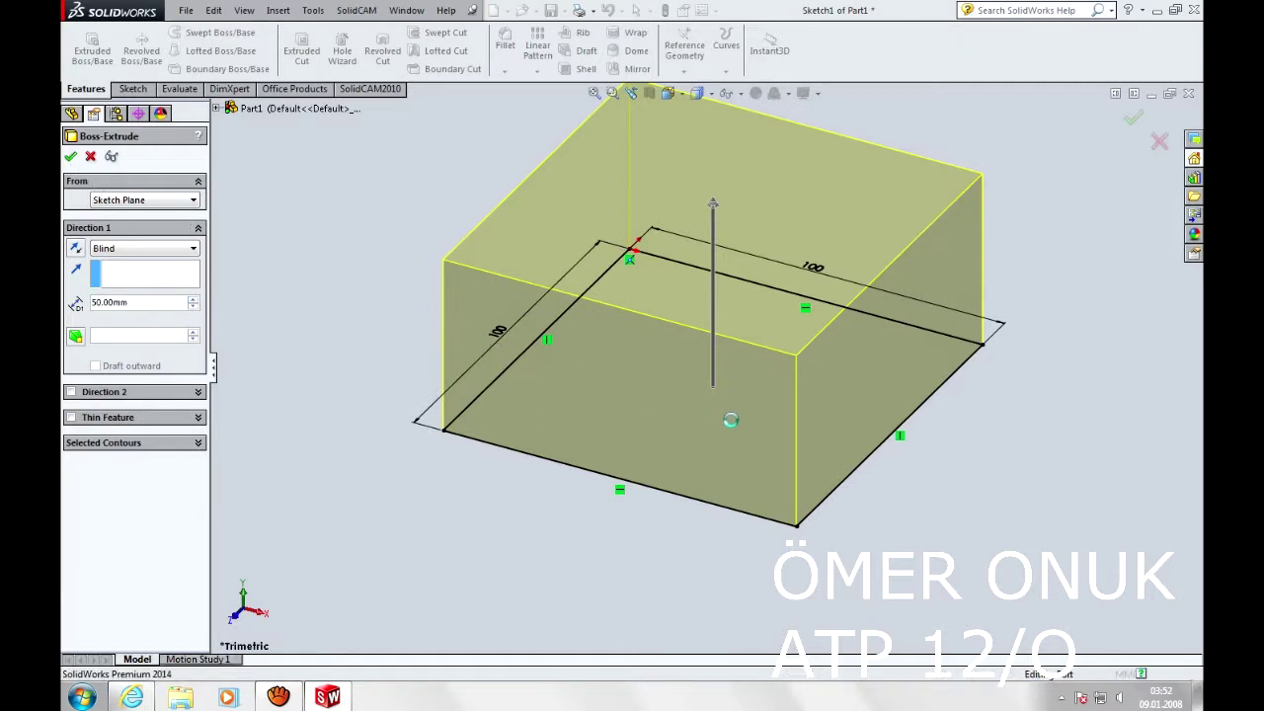
Step: Customize the Features command set by adding the Sketch Picture command after Instant3D
{"action": "scroll", "coordinate": [774, 430], "scroll_direction": "up", "scroll_amount": 3}
{"action": "key", "text": "space"}
{"action": "left_click", "coordinate": [625, 397]}
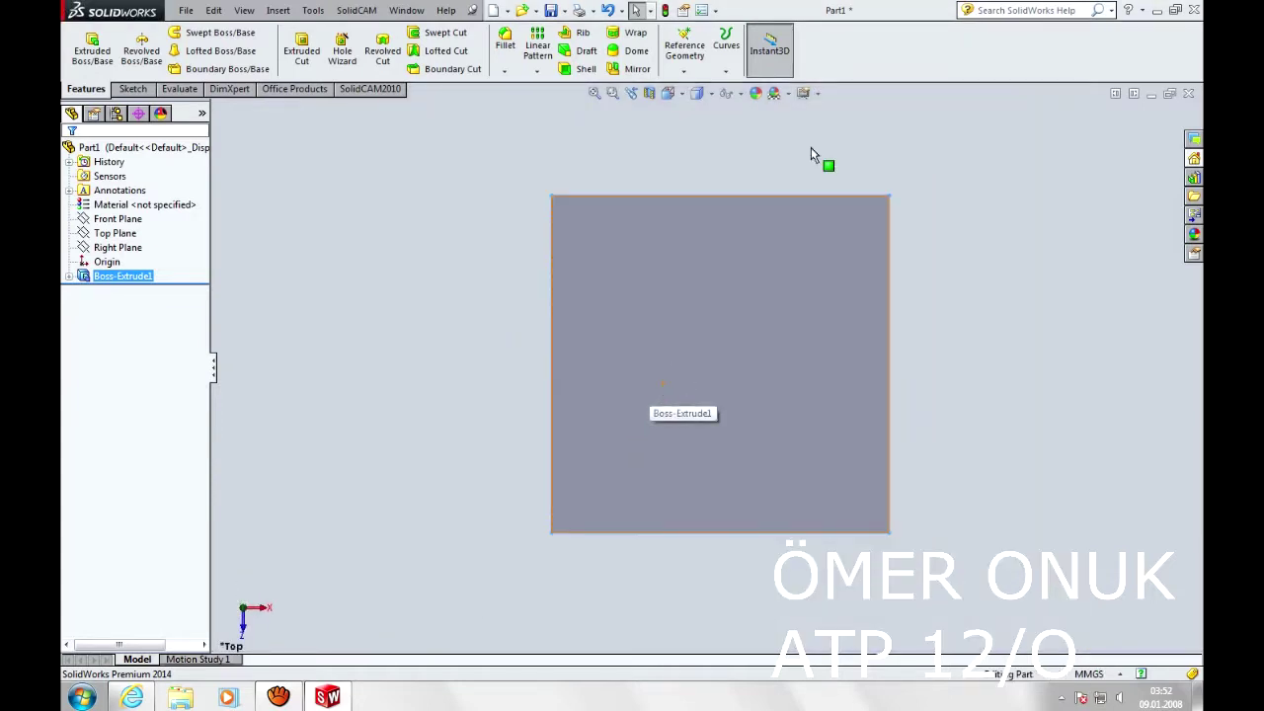
{"action": "right_click", "coordinate": [823, 57]}
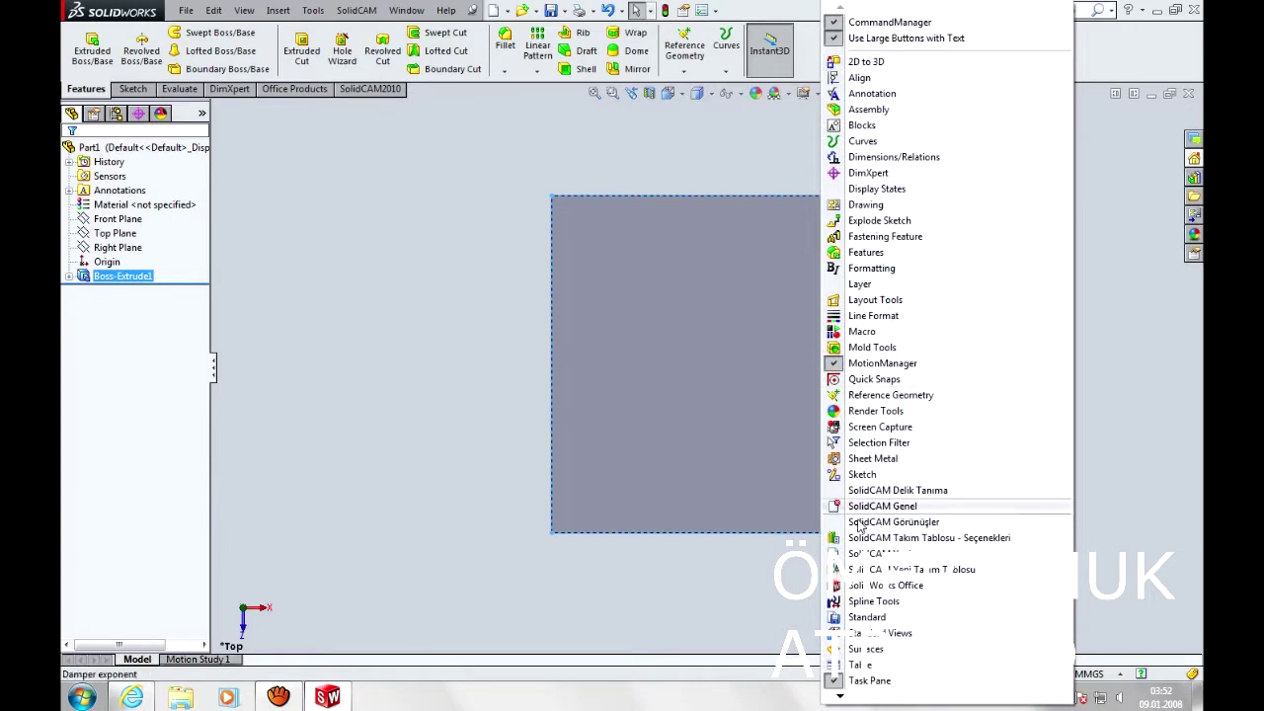
{"action": "mouse_move", "coordinate": [844, 696]}
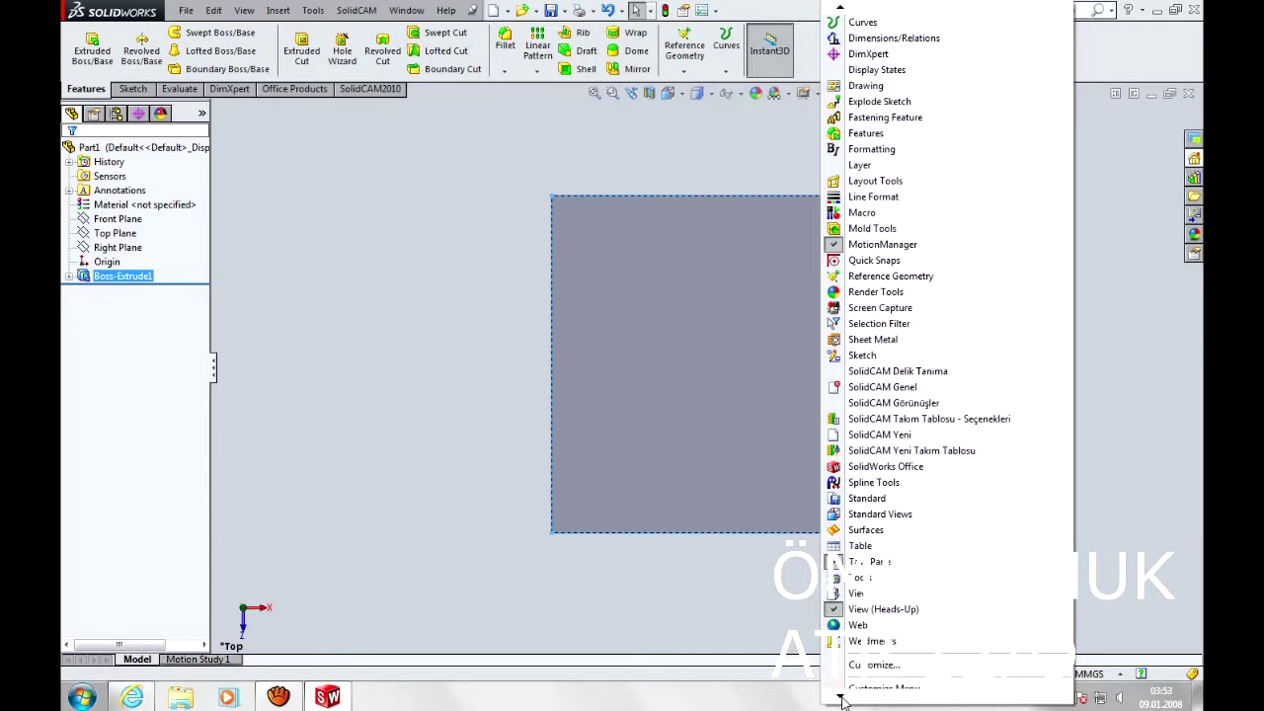
{"action": "left_click", "coordinate": [857, 651]}
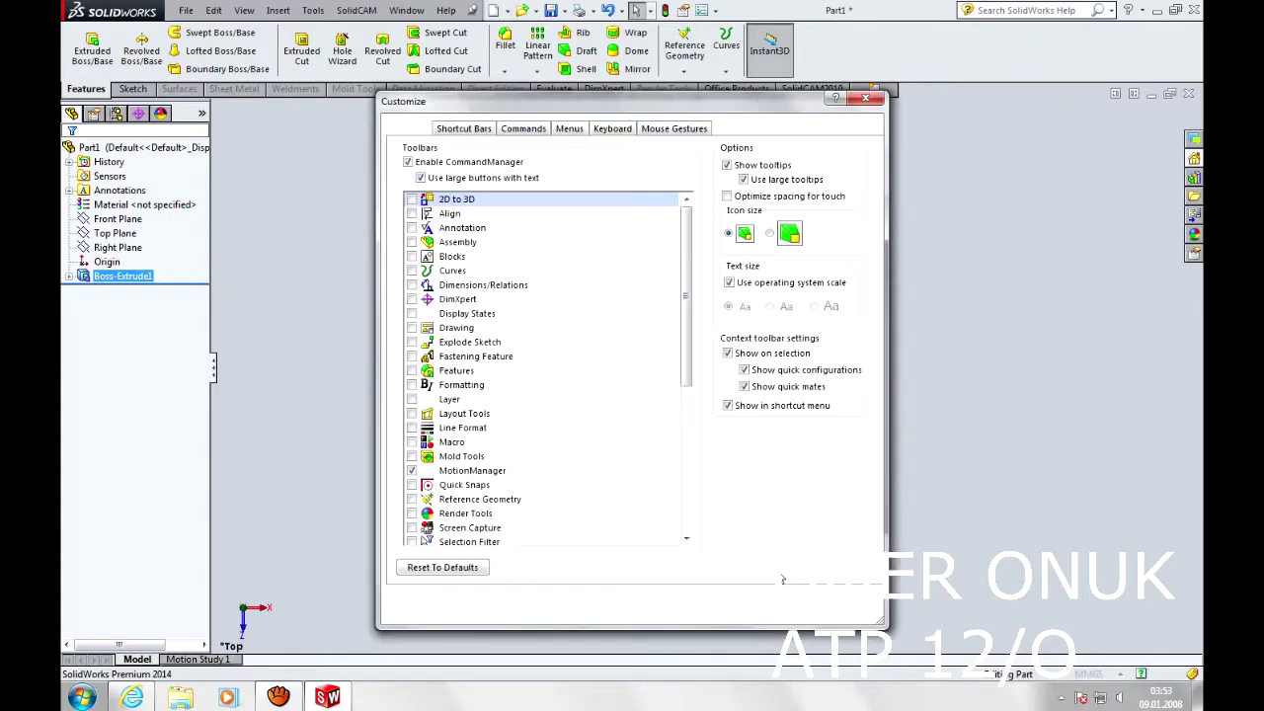
{"action": "left_click", "coordinate": [520, 130]}
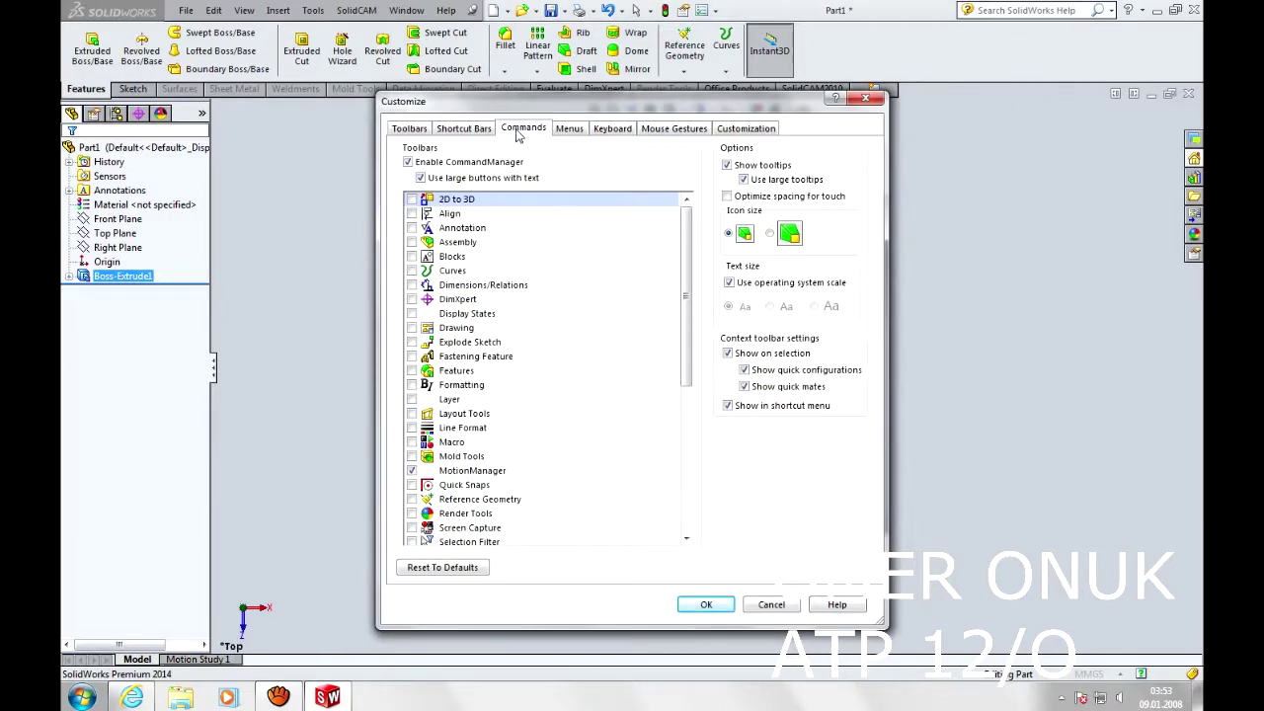
{"action": "left_click", "coordinate": [418, 403]}
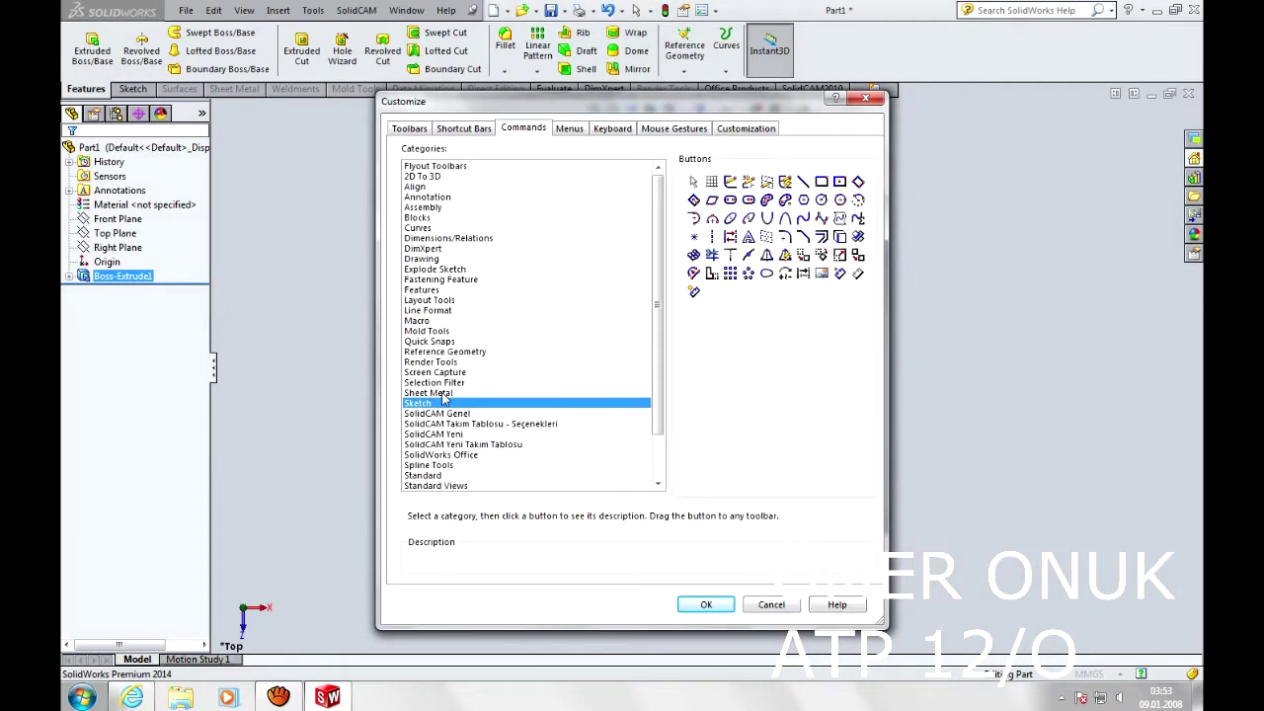
{"action": "mouse_move", "coordinate": [821, 276]}
{"action": "left_mouse_down"}
{"action": "mouse_move", "coordinate": [792, 164]}
{"action": "mouse_move", "coordinate": [812, 29]}
{"action": "mouse_move", "coordinate": [819, 63]}
{"action": "left_mouse_up"}
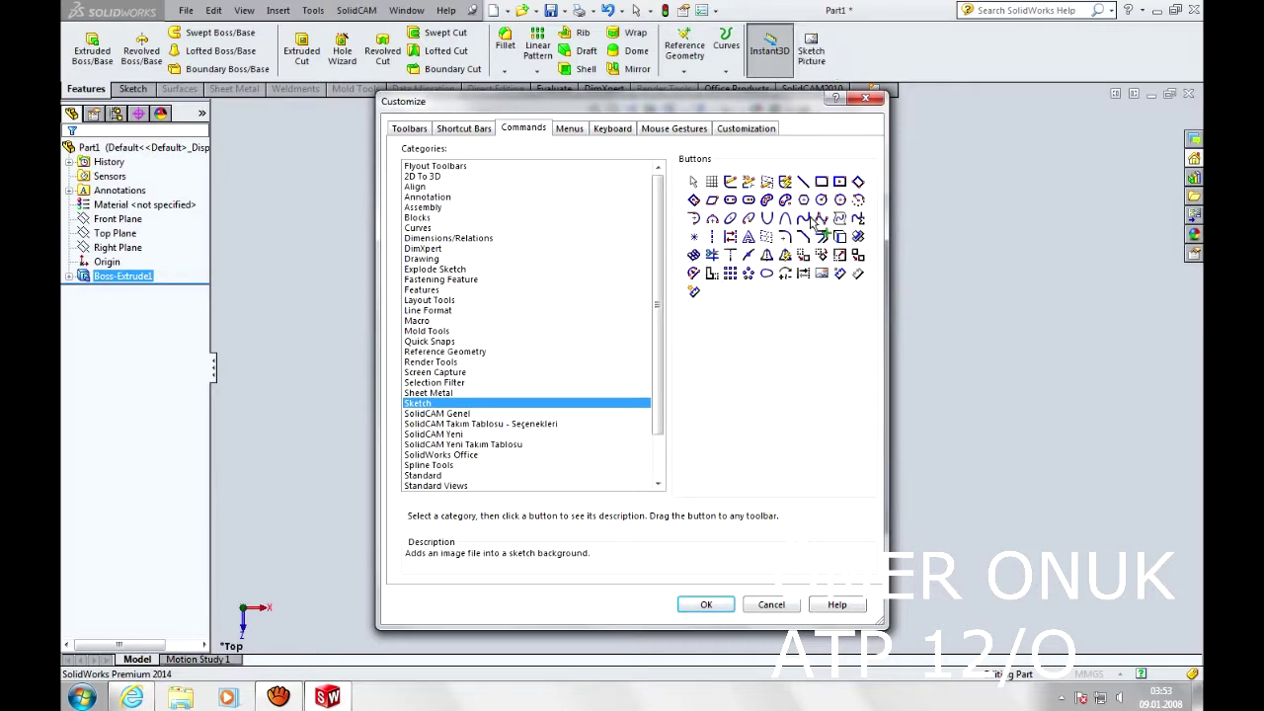
{"action": "left_click", "coordinate": [697, 611]}
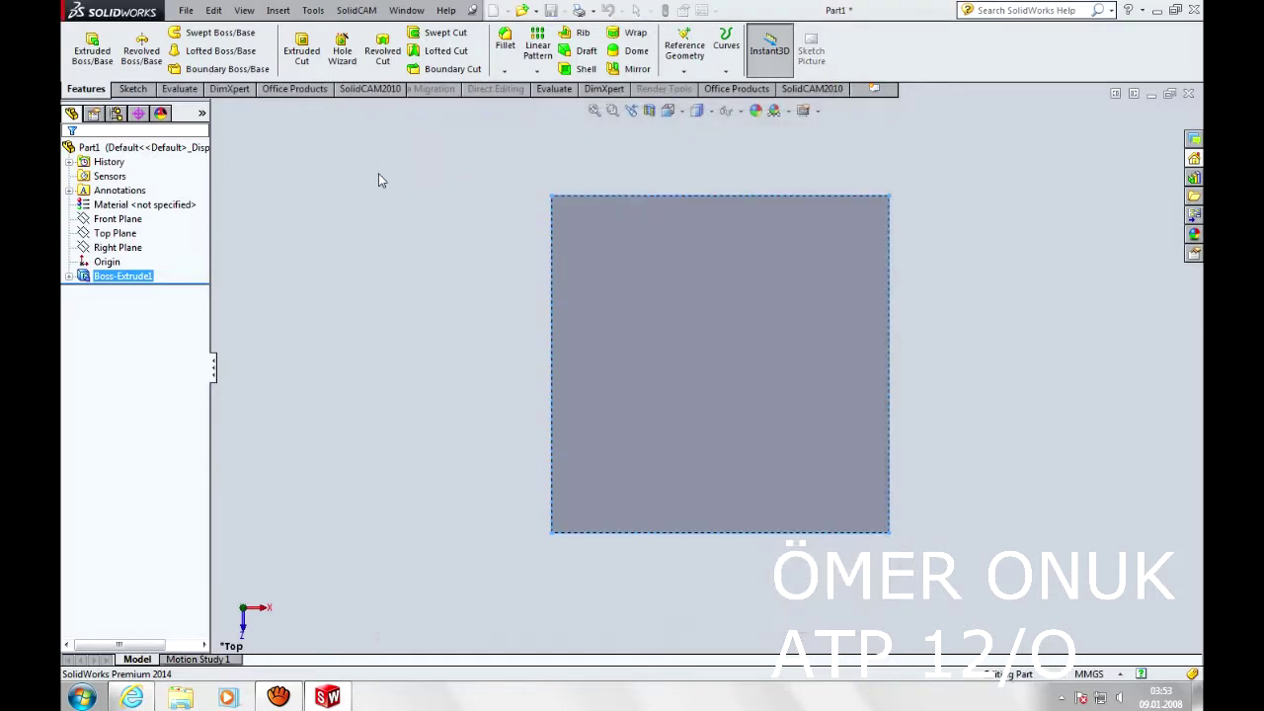
Step: Enable the Autotrace add-in for the current session and for start-up
{"action": "left_click", "coordinate": [313, 12]}
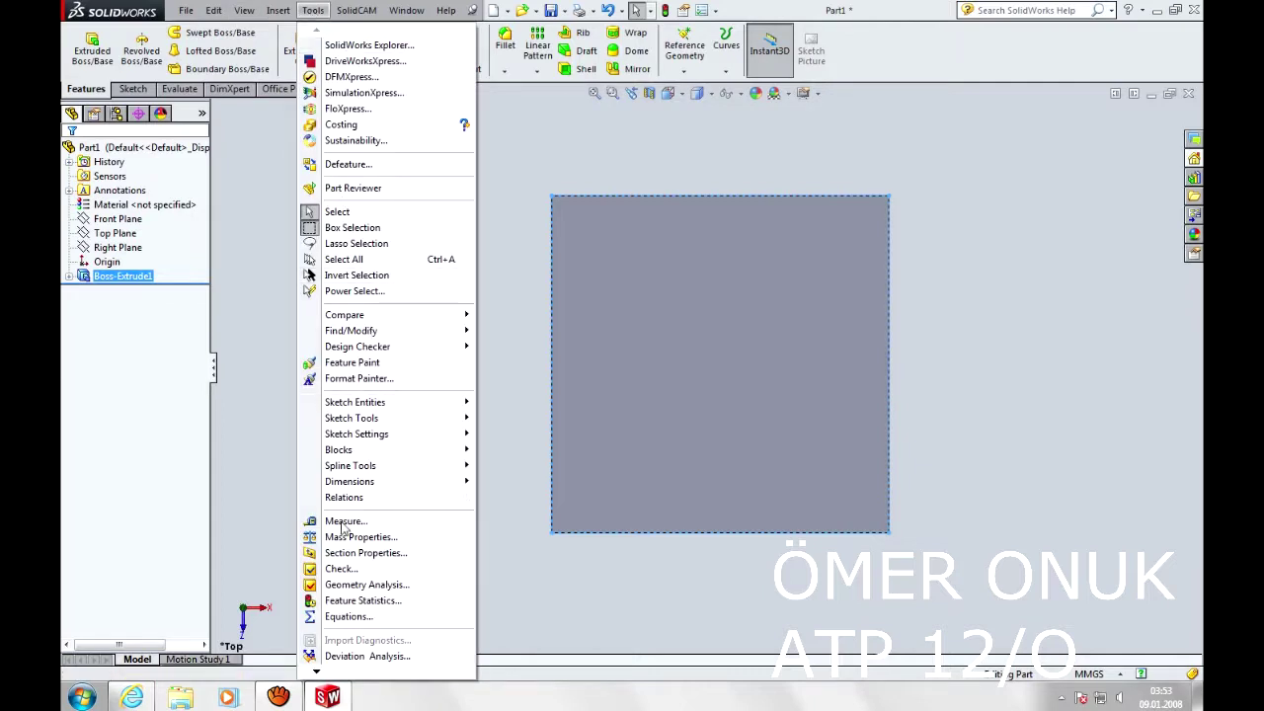
{"action": "mouse_move", "coordinate": [320, 674]}
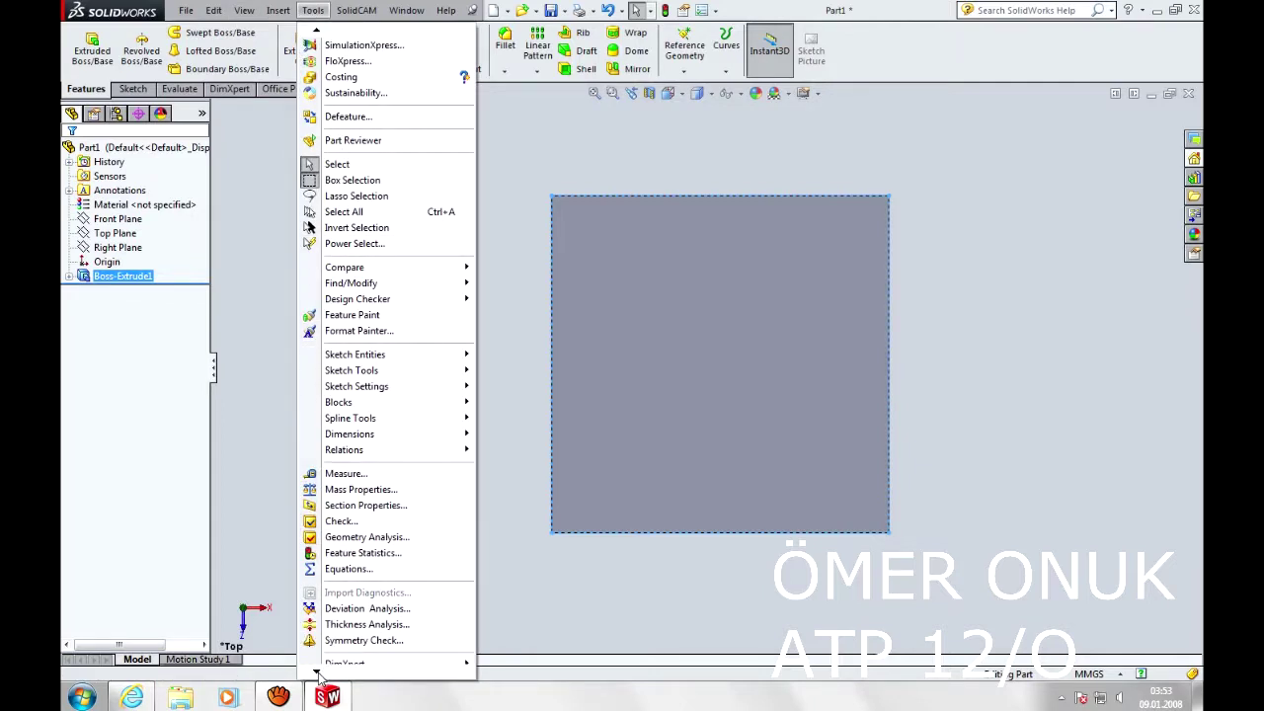
{"action": "left_click", "coordinate": [344, 640]}
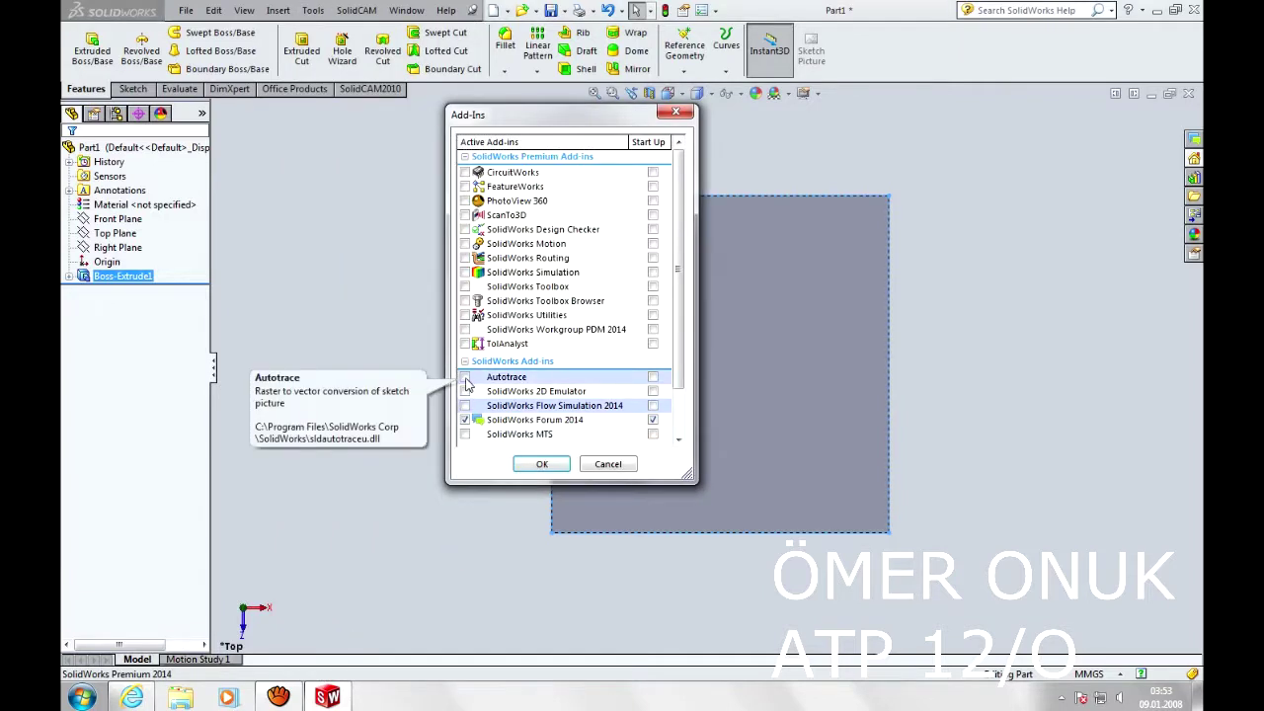
{"action": "left_click", "coordinate": [558, 463]}
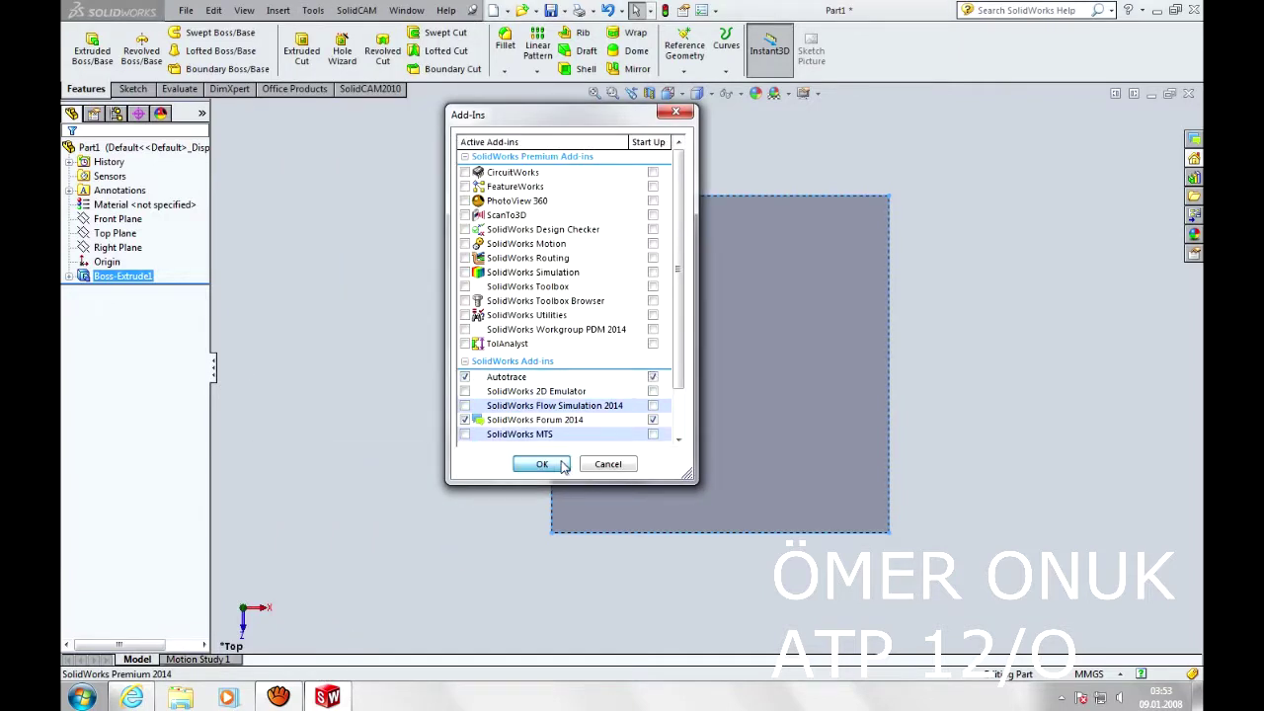
Step: Customize the Sketch command set by adding the Sketch Picture command after Rapid Sketch
{"action": "left_click", "coordinate": [133, 89]}
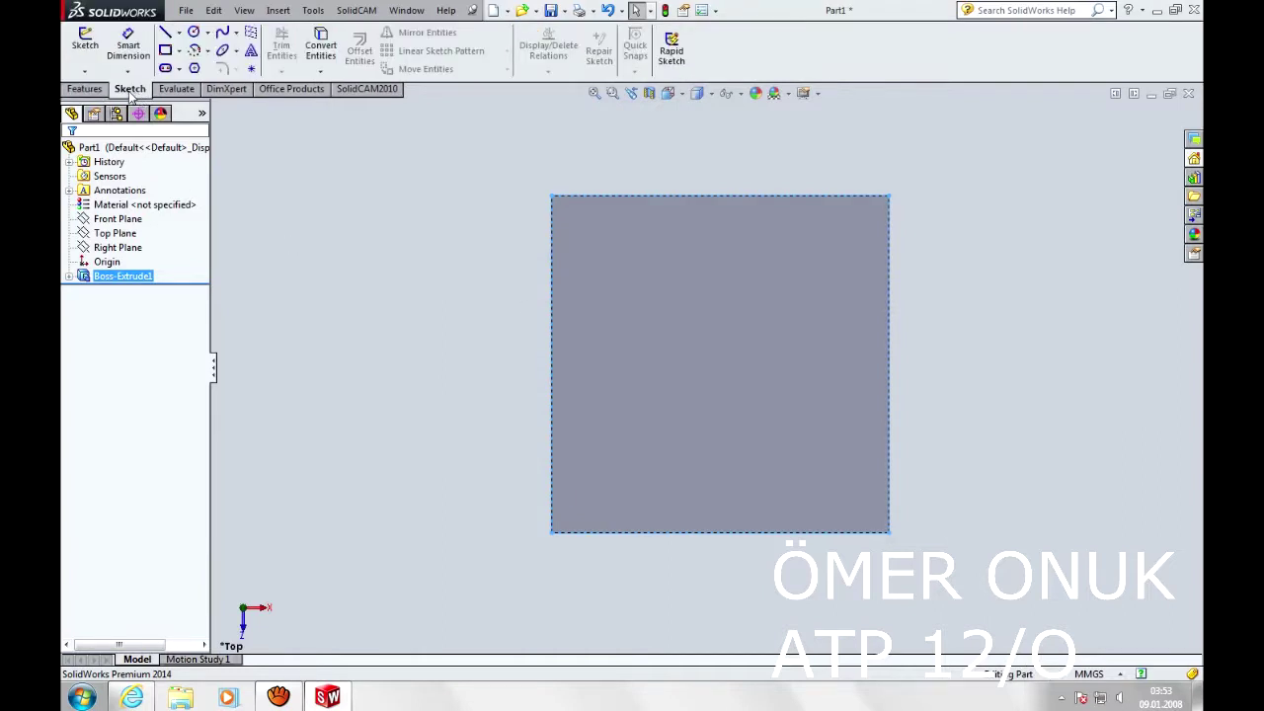
{"action": "right_click", "coordinate": [697, 65]}
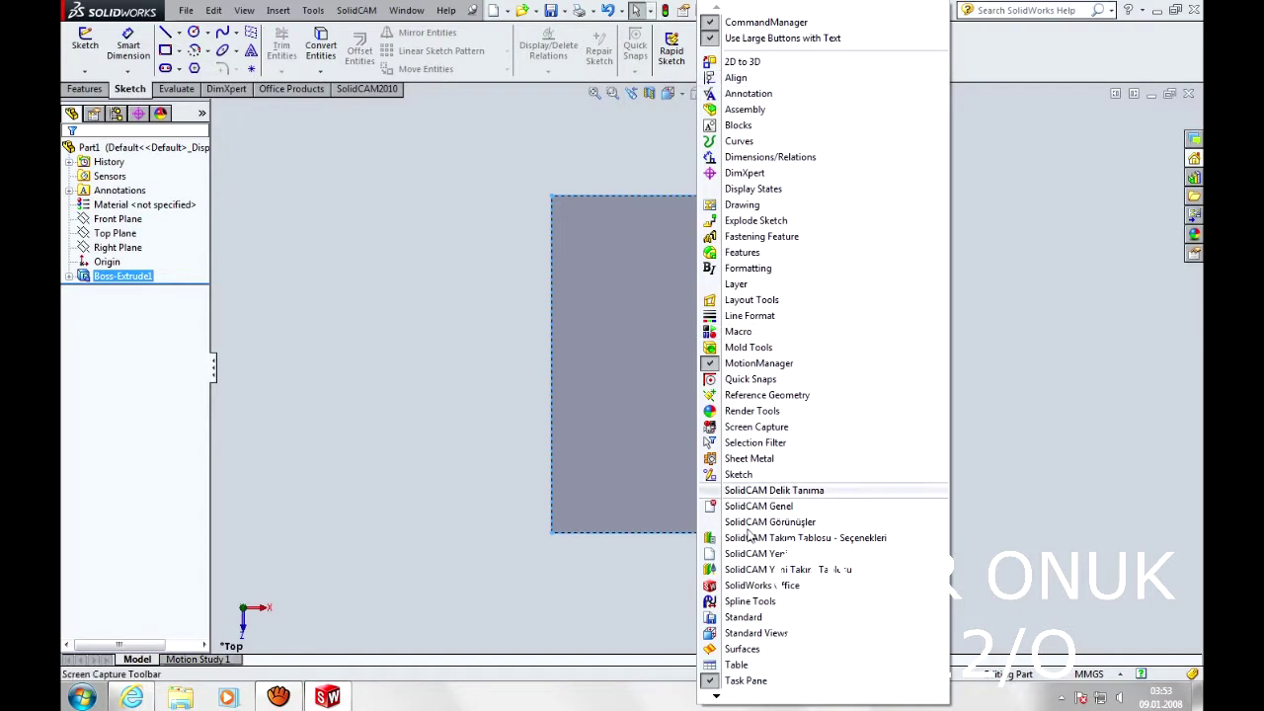
{"action": "mouse_move", "coordinate": [721, 698]}
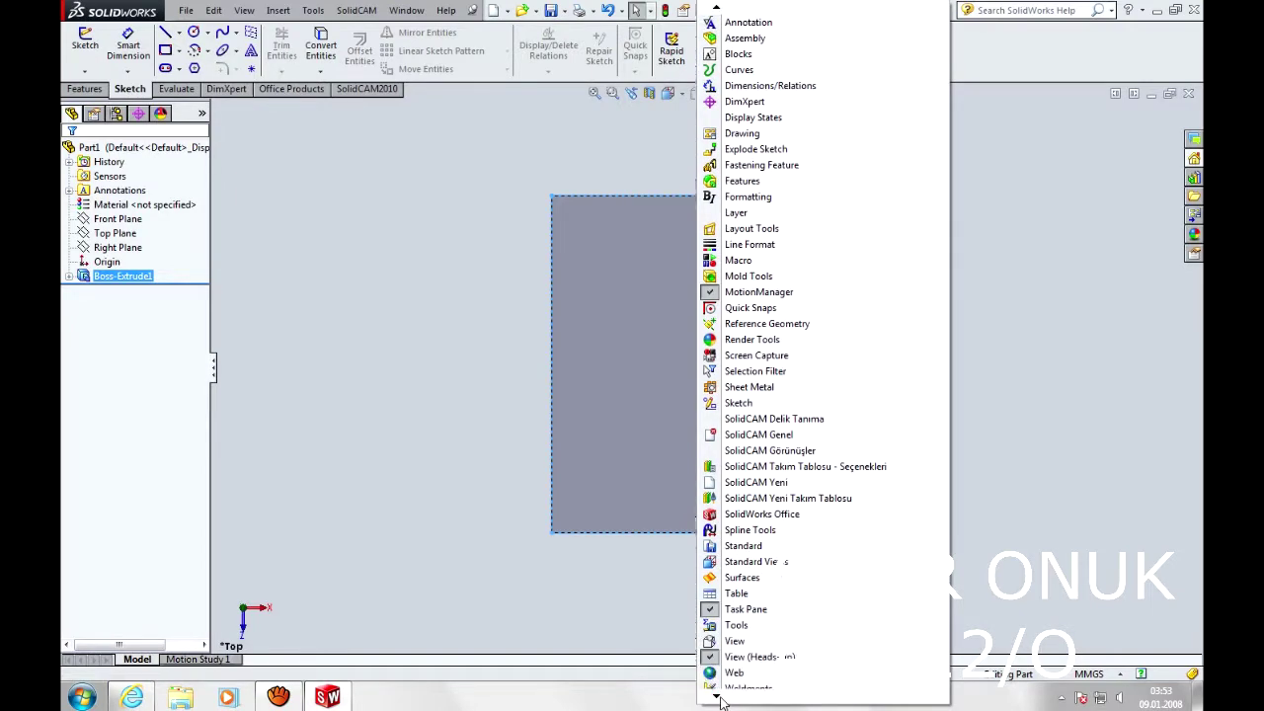
{"action": "left_click", "coordinate": [747, 650]}
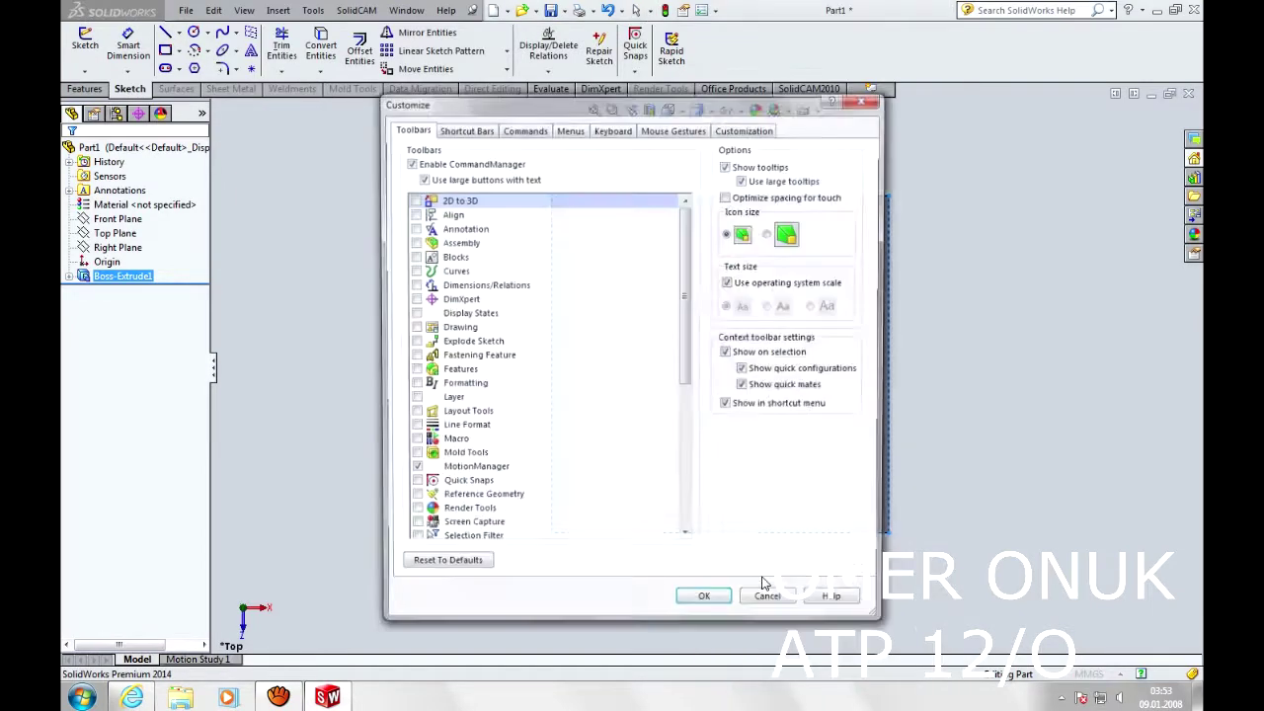
{"action": "left_click", "coordinate": [522, 129]}
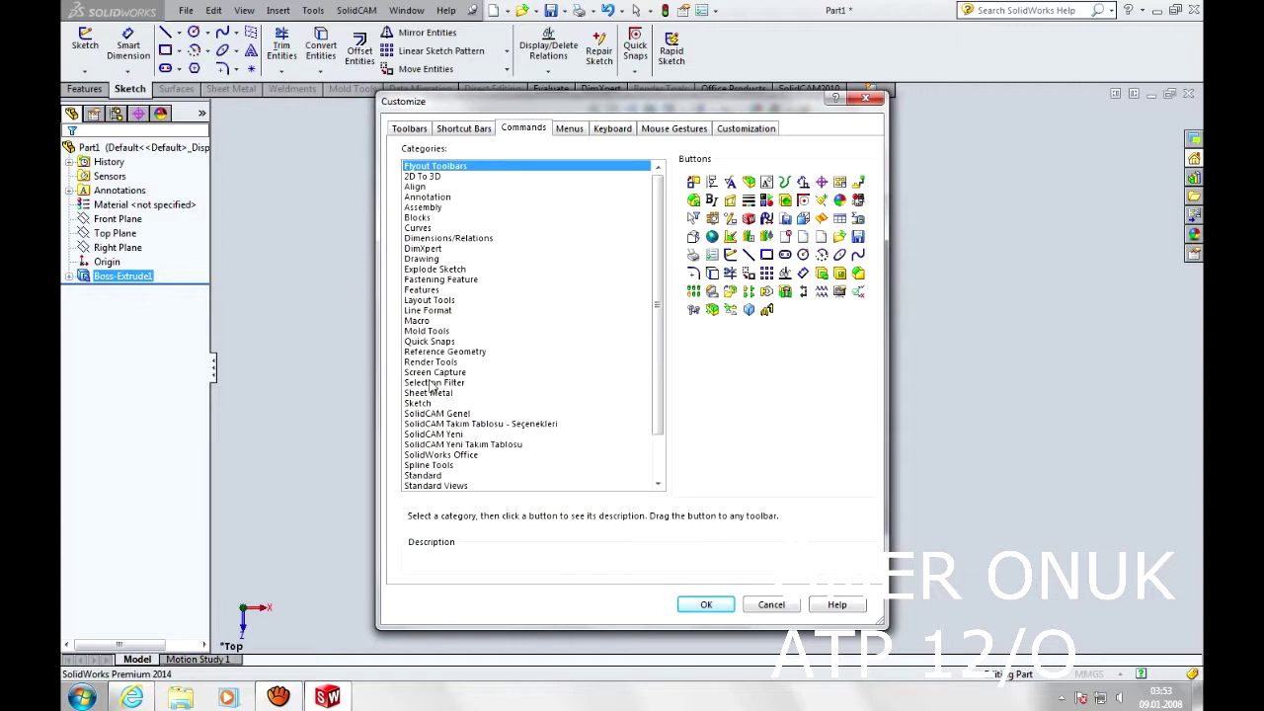
{"action": "left_click", "coordinate": [423, 403]}
{"action": "left_click", "coordinate": [821, 275]}
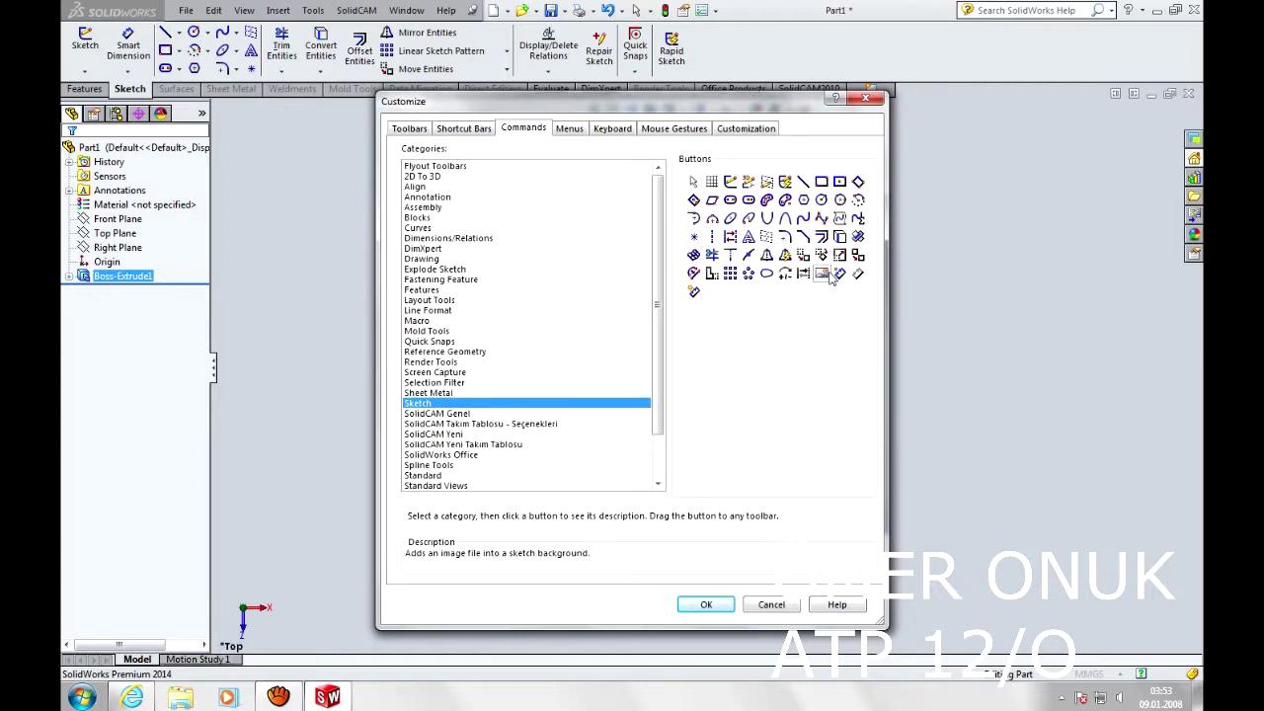
{"action": "left_click_drag", "start_coordinate": [828, 280], "coordinate": [730, 61]}
{"action": "left_click", "coordinate": [707, 603]}
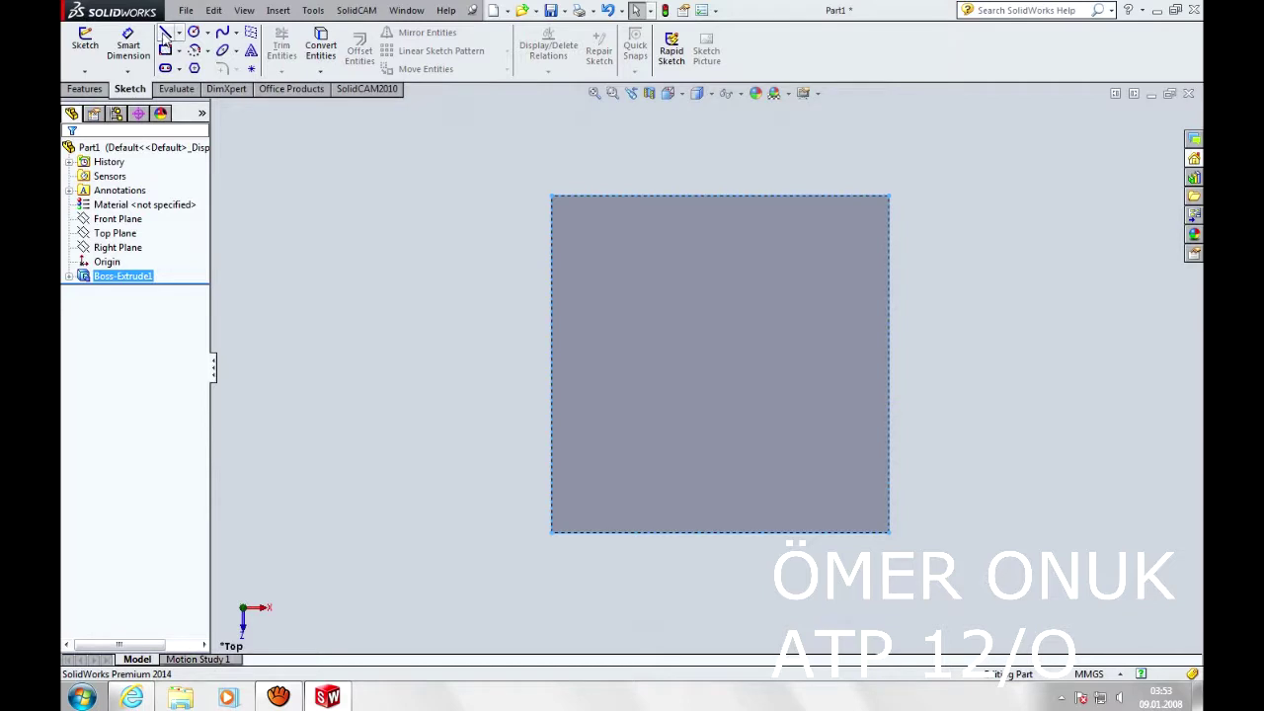
Step: Start a sketch on the block's top face and insert the symbol-Superman picture from the desktop (Masaüstü) as a sketch picture
{"action": "left_click", "coordinate": [165, 33]}
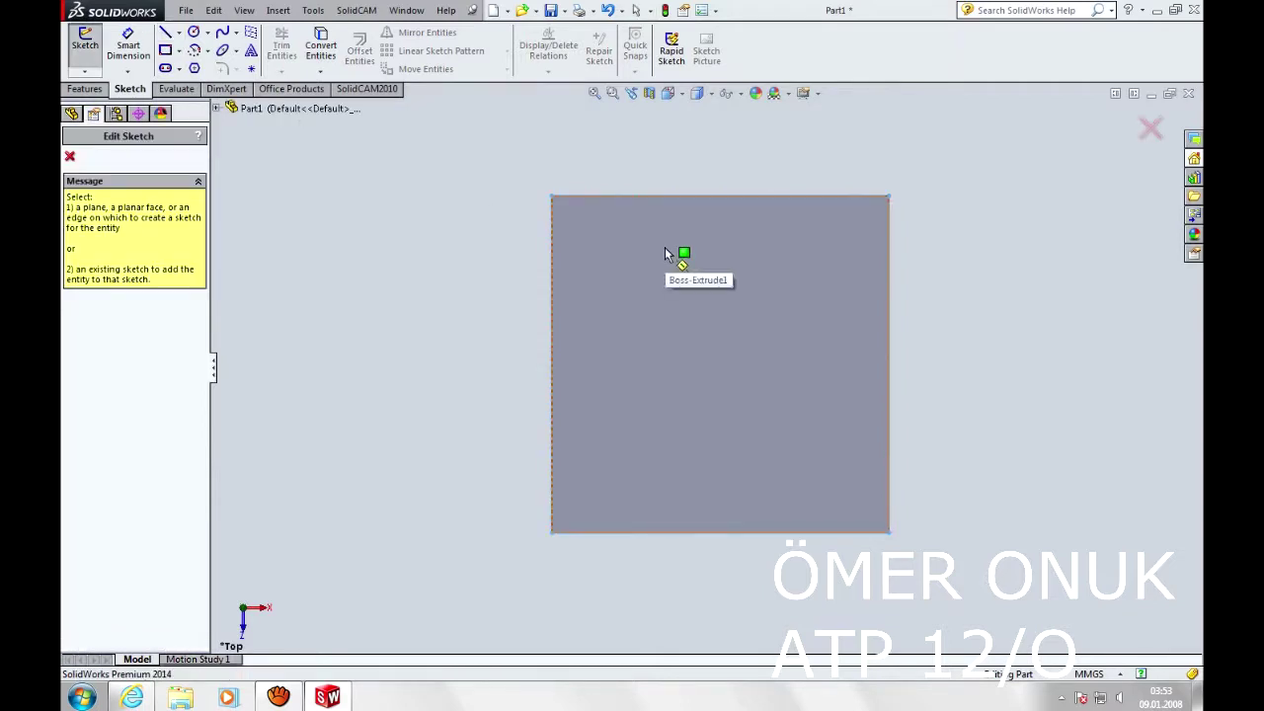
{"action": "left_click", "coordinate": [665, 249]}
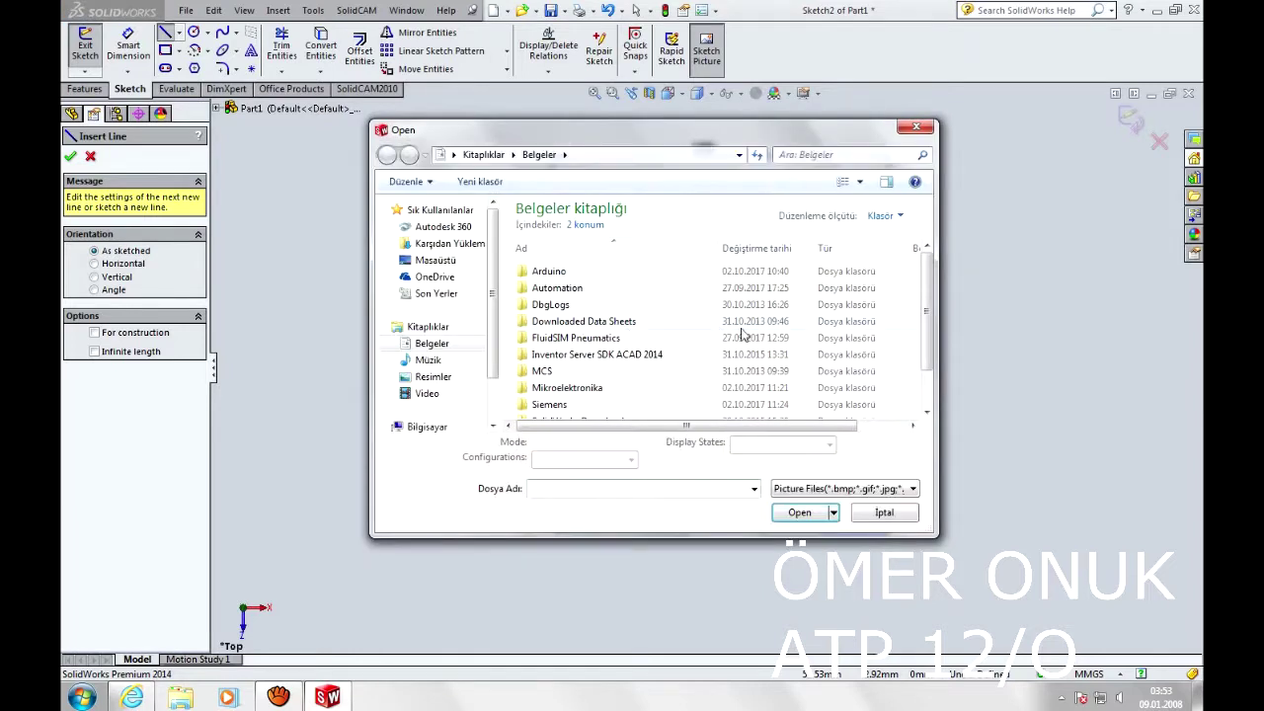
{"action": "left_click", "coordinate": [431, 261]}
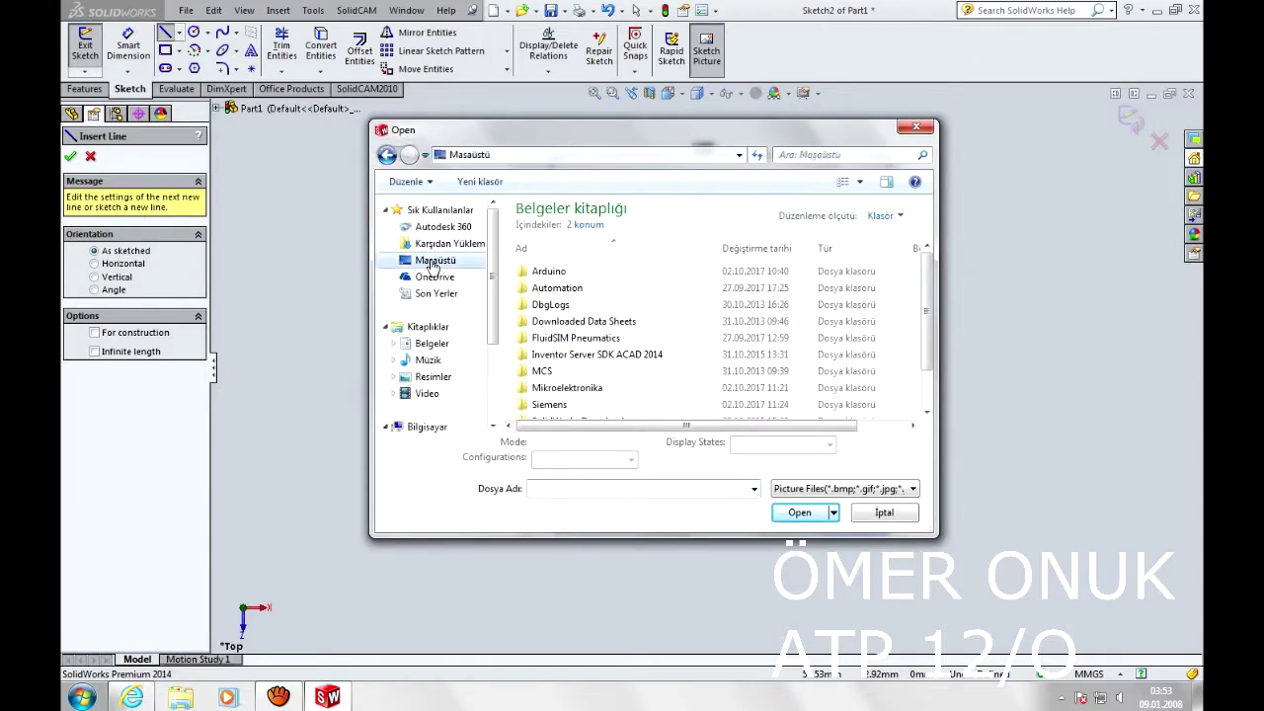
{"action": "left_click", "coordinate": [811, 365]}
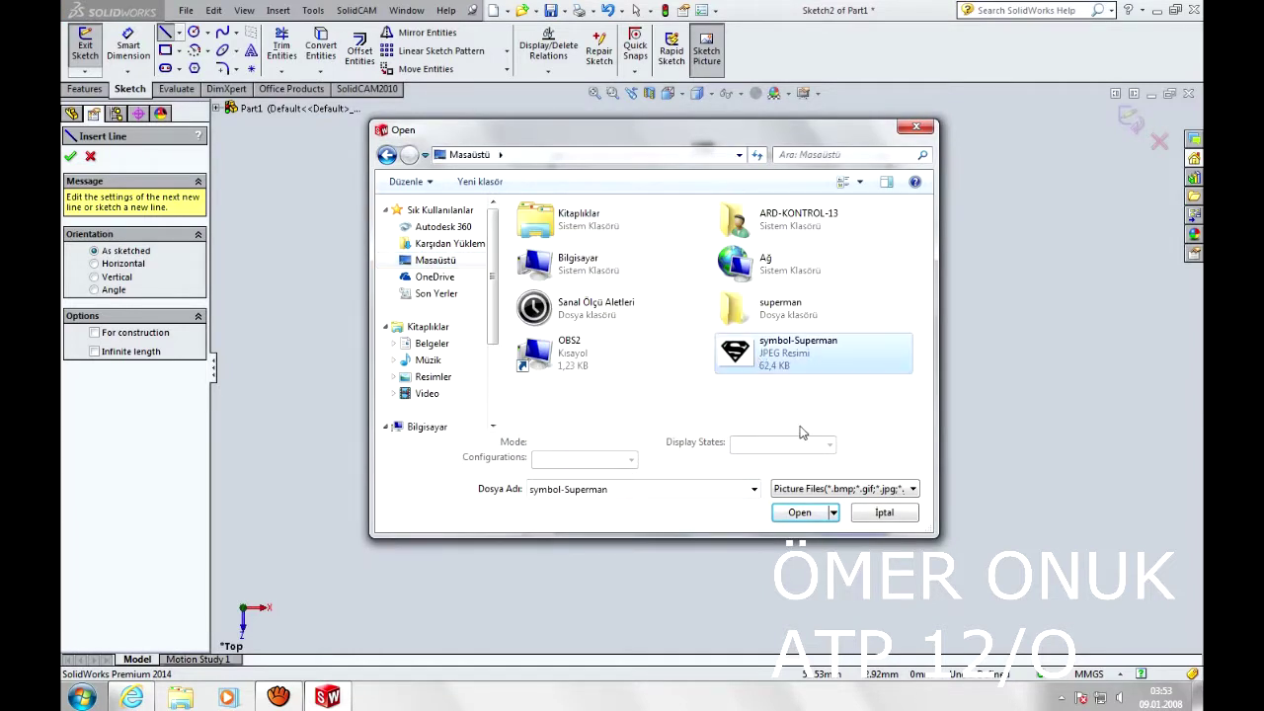
{"action": "left_click", "coordinate": [796, 513]}
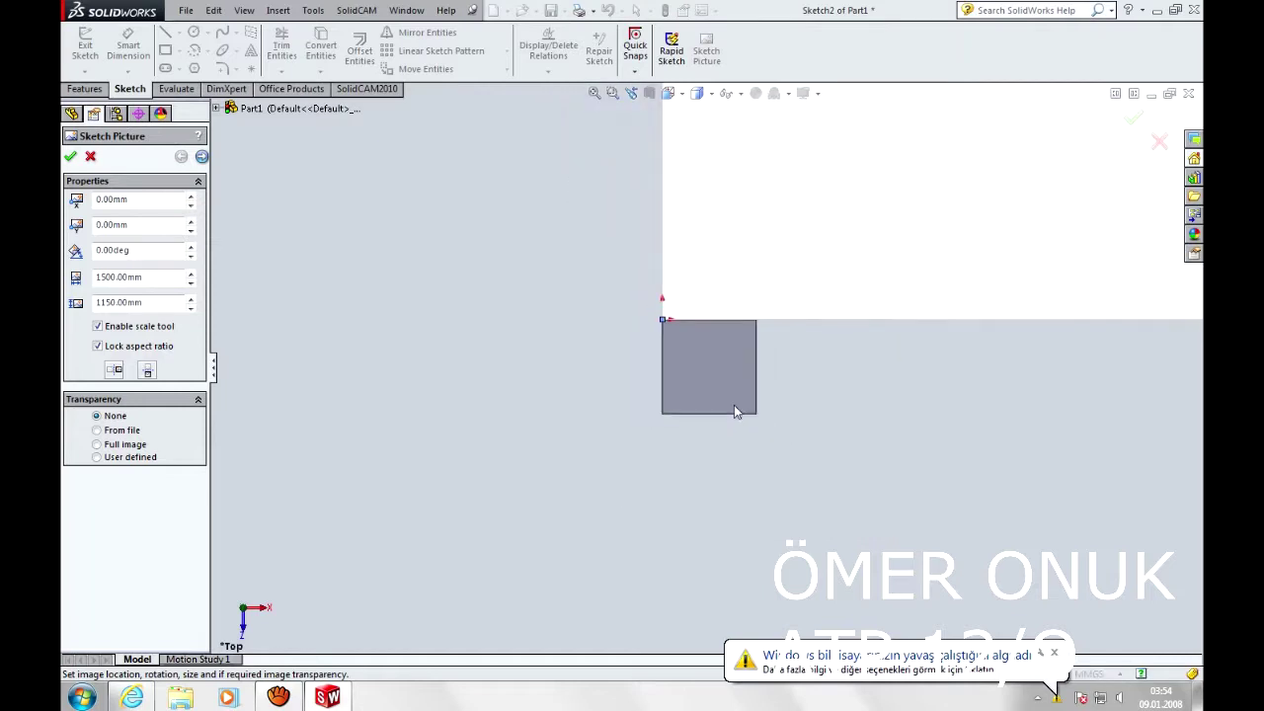
Step: Scale the Superman sketch picture down to about 152 by 117 mm, keeping its aspect ratio
{"action": "scroll", "coordinate": [947, 342], "scroll_direction": "up", "scroll_amount": 9}
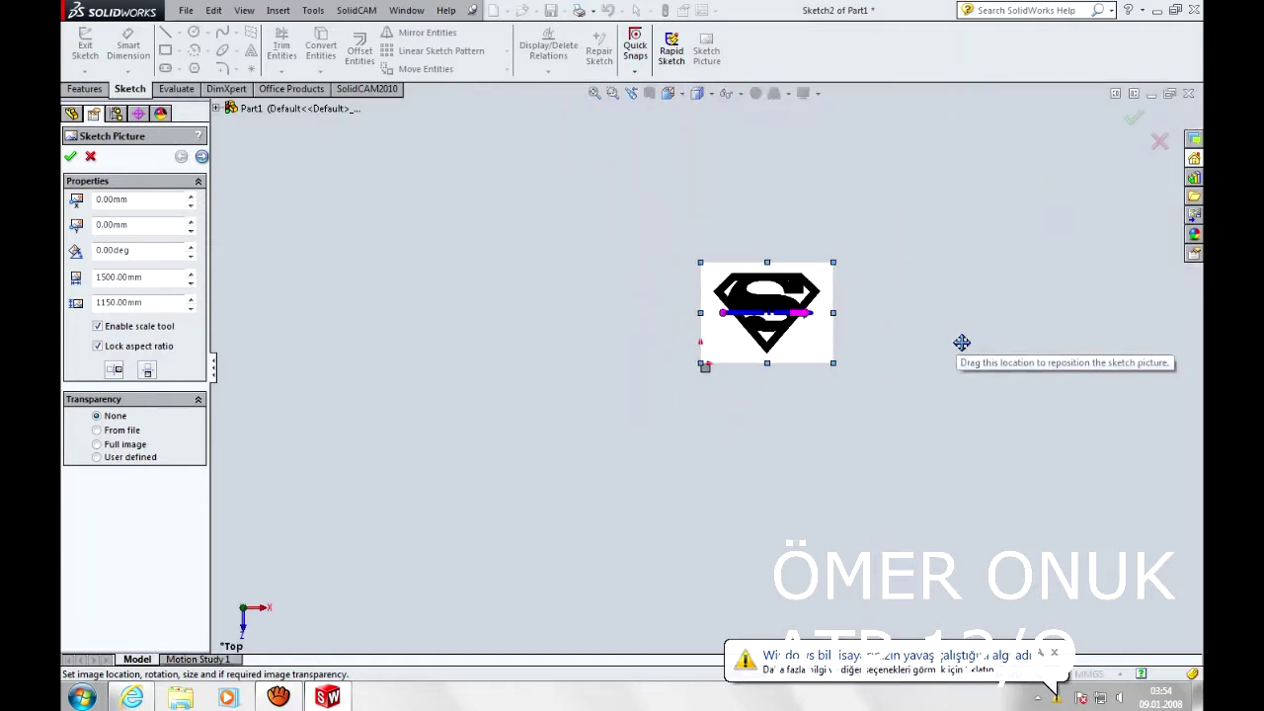
{"action": "scroll", "coordinate": [962, 343], "scroll_direction": "up", "scroll_amount": 1}
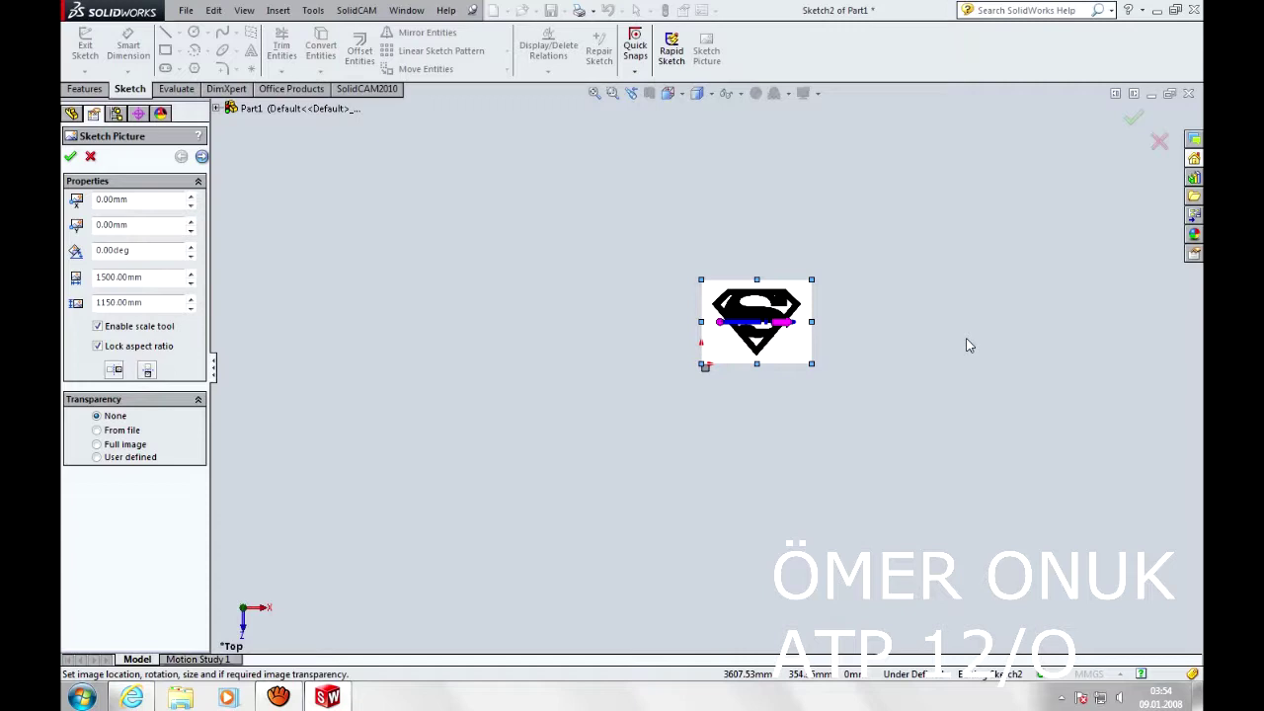
{"action": "left_click_drag", "start_coordinate": [811, 279], "coordinate": [709, 353]}
Step: Move the Superman picture over the block's top face, to about X -15 mm and Y -102 mm
{"action": "scroll", "coordinate": [715, 380], "scroll_direction": "down", "scroll_amount": 5}
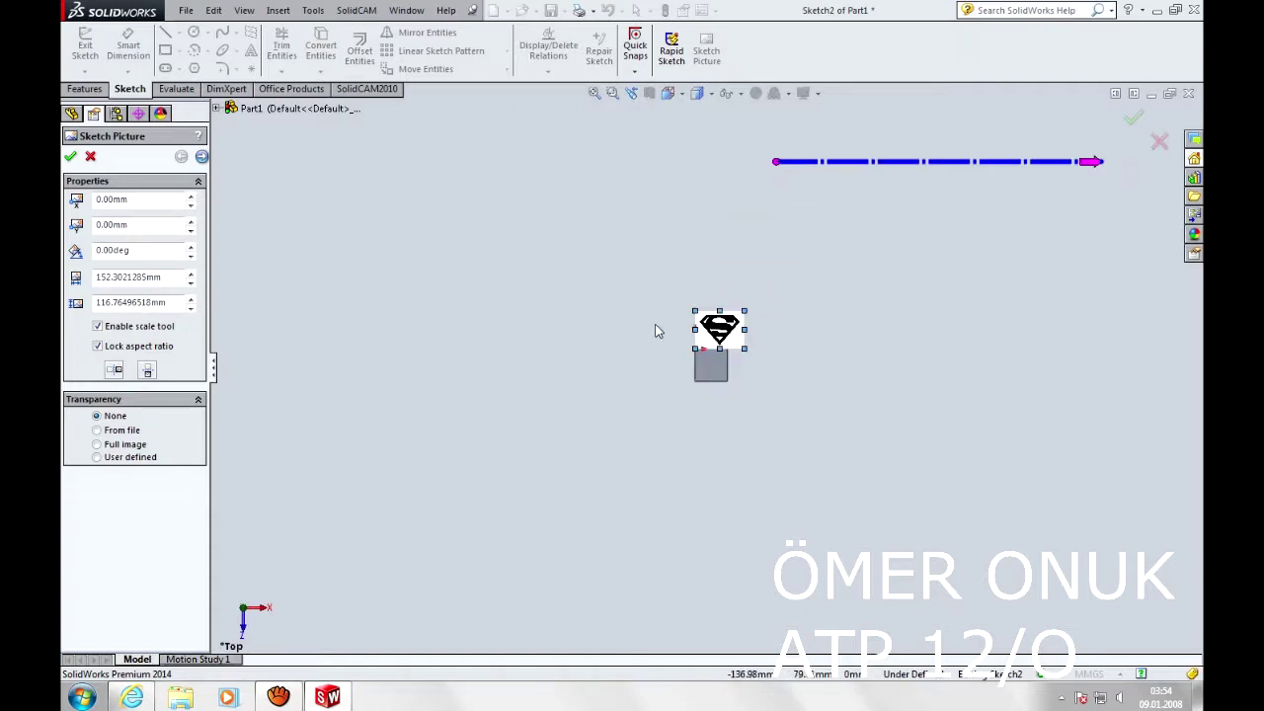
{"action": "scroll", "coordinate": [662, 331], "scroll_direction": "down", "scroll_amount": 5}
{"action": "scroll", "coordinate": [978, 469], "scroll_direction": "down", "scroll_amount": 2}
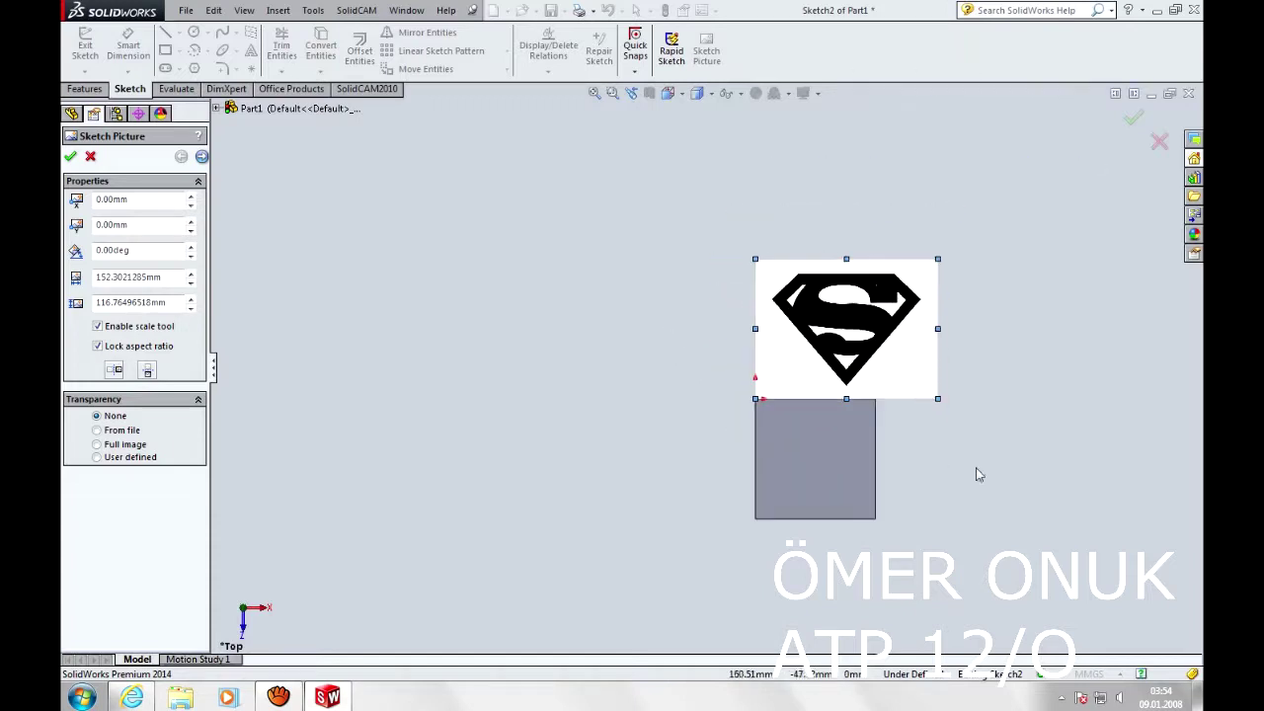
{"action": "scroll", "coordinate": [918, 414], "scroll_direction": "down", "scroll_amount": 2}
{"action": "left_click_drag", "start_coordinate": [765, 321], "coordinate": [738, 471]}
Step: Shrink the Superman picture proportionally to about 121 by 93 mm so it fits the block's width better
{"action": "scroll", "coordinate": [832, 431], "scroll_direction": "down", "scroll_amount": 2}
{"action": "scroll", "coordinate": [832, 432], "scroll_direction": "up", "scroll_amount": 3}
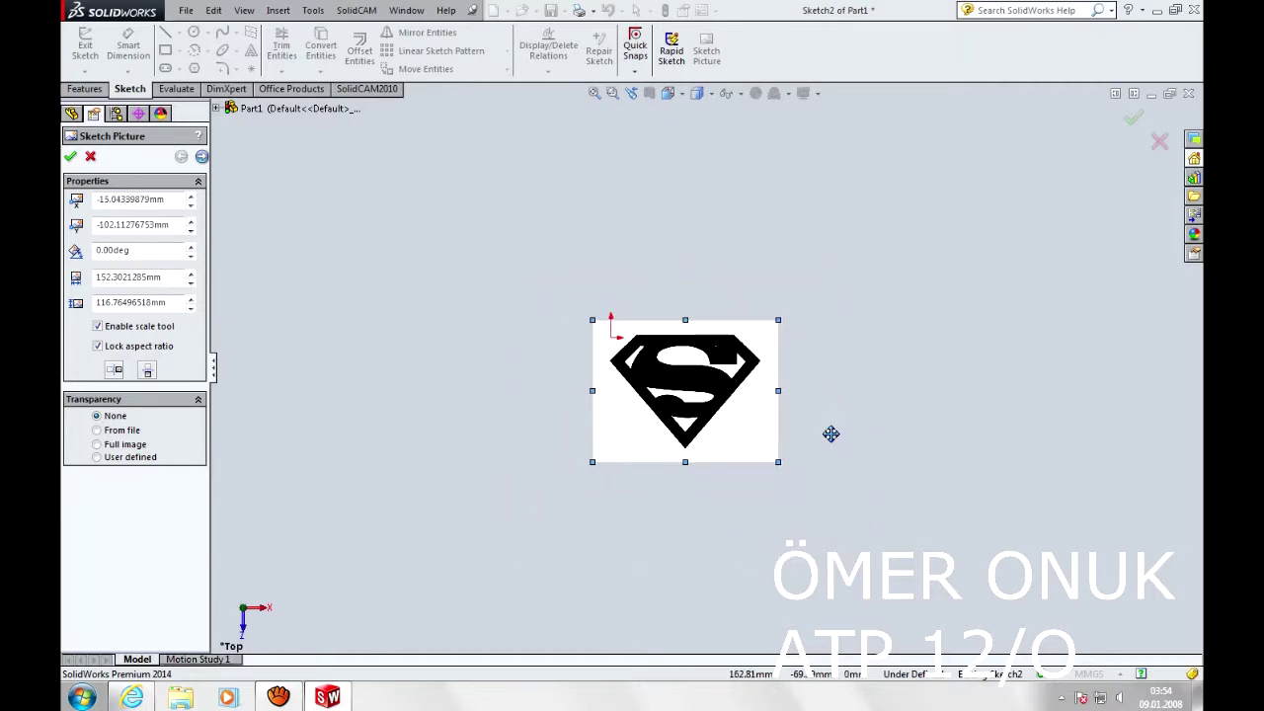
{"action": "left_click_drag", "start_coordinate": [779, 462], "coordinate": [740, 432]}
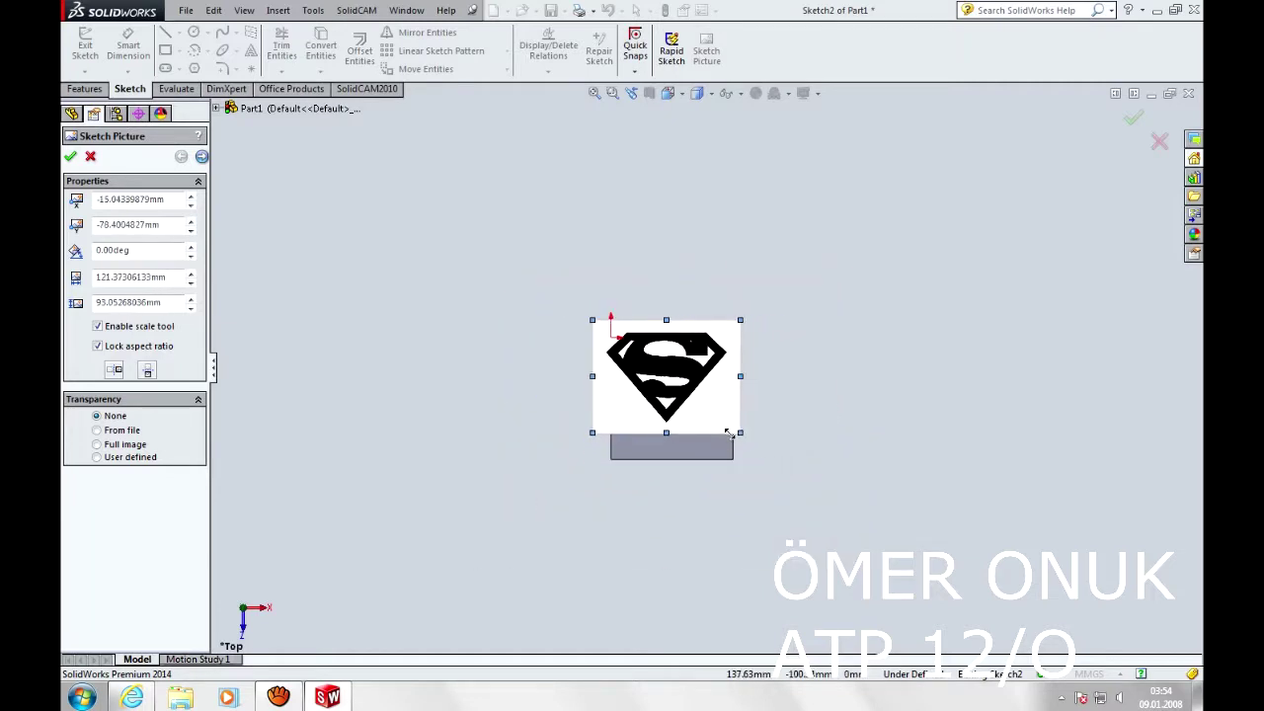
Step: Reposition the Superman picture on the block's top face at about X -10.6 mm and Y -99.5 mm
{"action": "scroll", "coordinate": [697, 421], "scroll_direction": "up", "scroll_amount": 2}
{"action": "scroll", "coordinate": [657, 406], "scroll_direction": "down", "scroll_amount": 5}
{"action": "left_click_drag", "start_coordinate": [699, 341], "coordinate": [707, 385]}
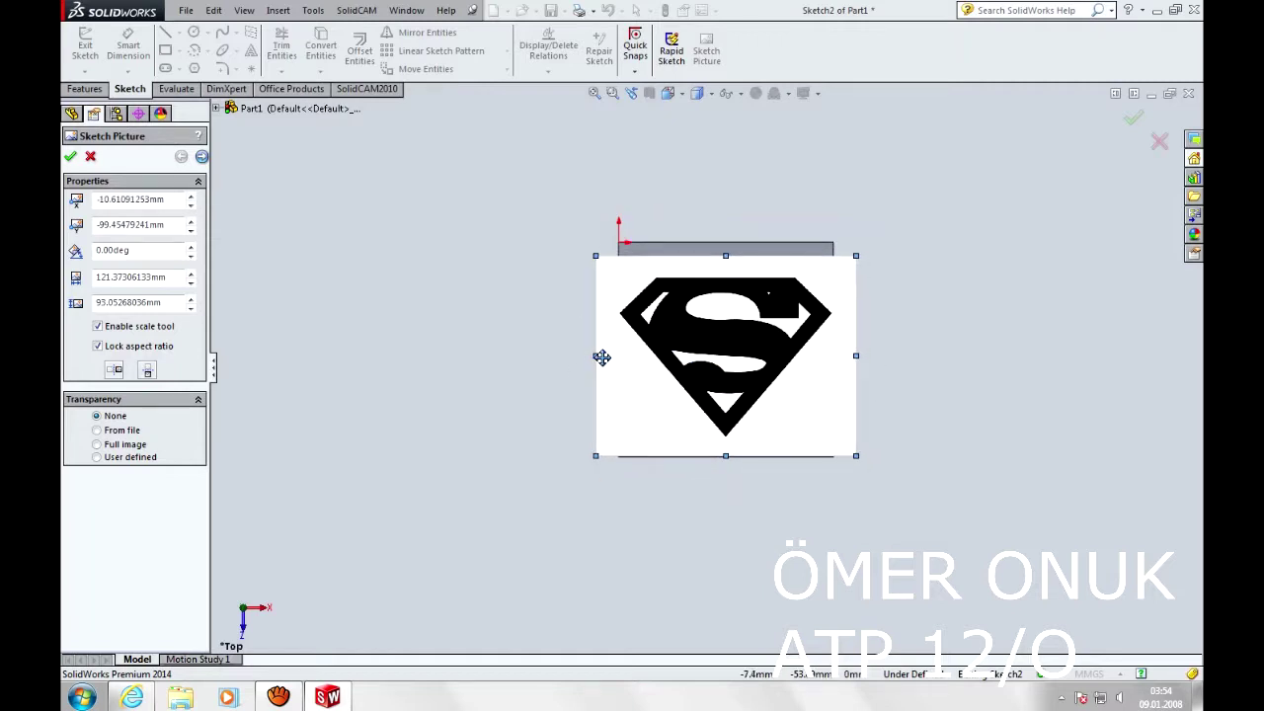
Step: Shrink the Superman picture proportionally to about 107 by 82 mm and centre it on the block at about X -3.7 mm, Y -93.8 mm
{"action": "left_click_drag", "start_coordinate": [596, 356], "coordinate": [626, 353]}
{"action": "left_click_drag", "start_coordinate": [830, 353], "coordinate": [795, 356]}
{"action": "left_click_drag", "start_coordinate": [724, 440], "coordinate": [727, 428]}
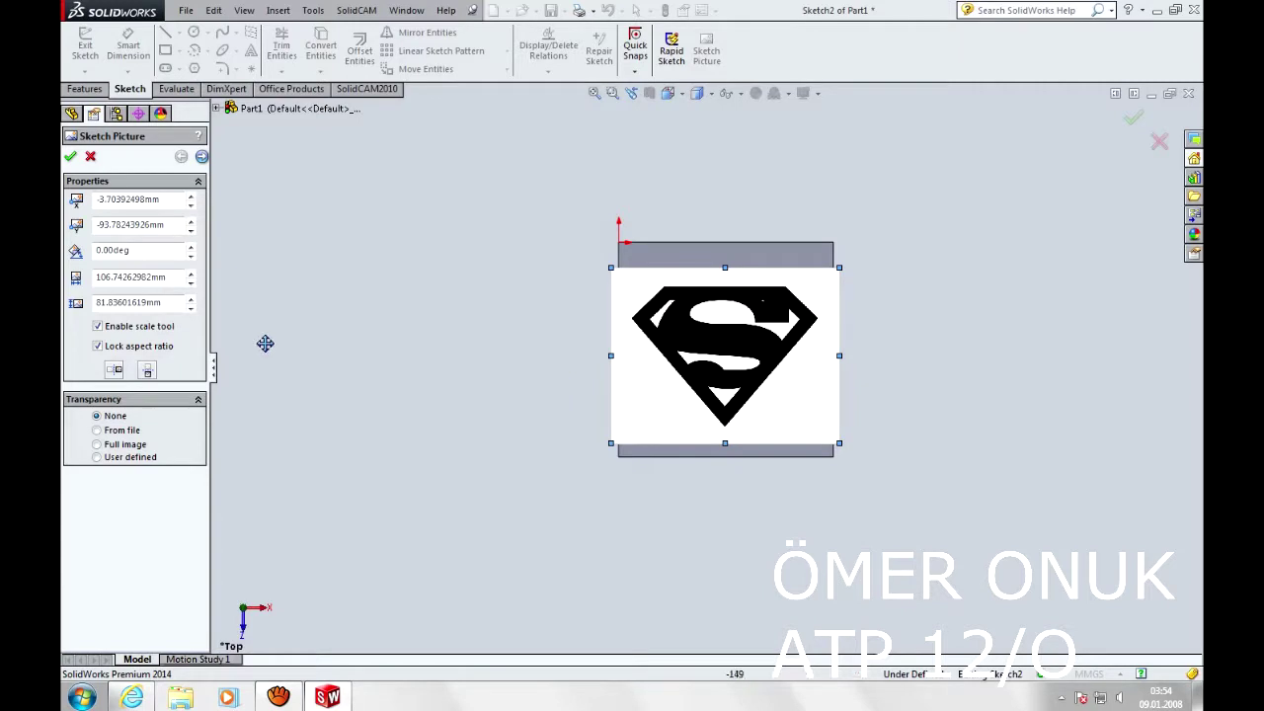
Step: Autotrace the Superman picture by picking the logo's black as the trace colour
{"action": "left_click", "coordinate": [202, 156]}
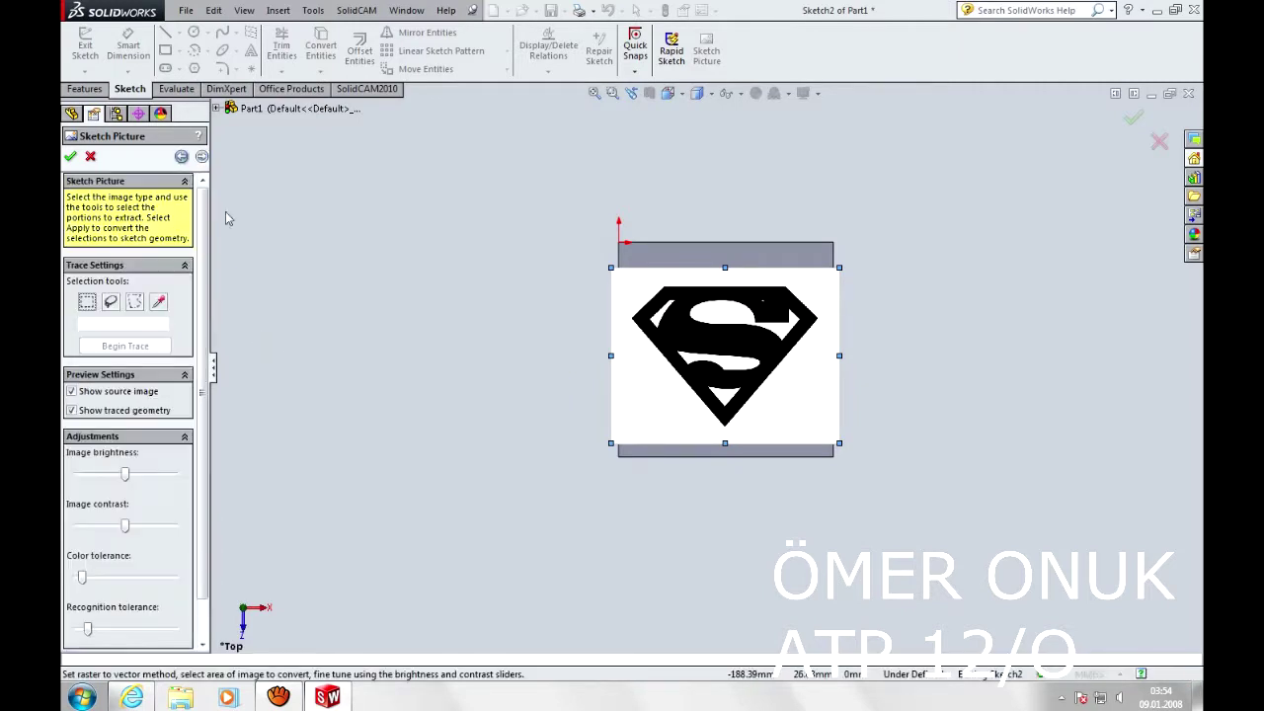
{"action": "left_click", "coordinate": [157, 303]}
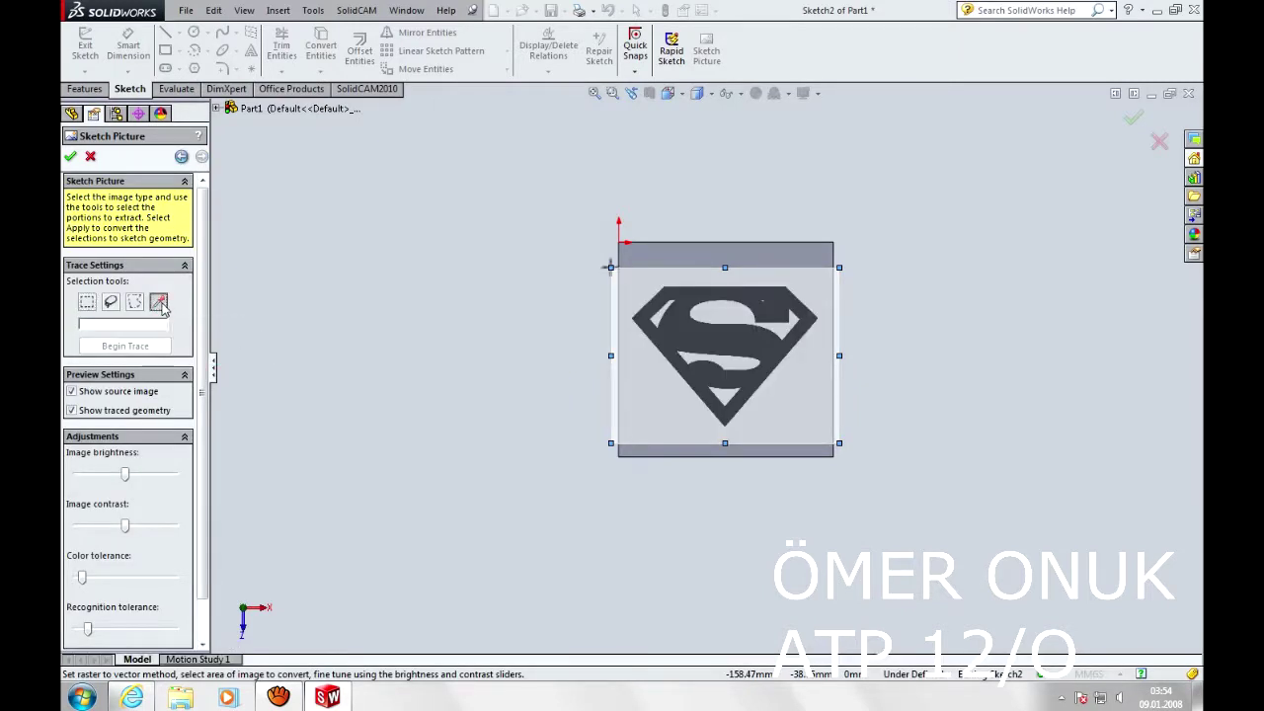
{"action": "left_click", "coordinate": [722, 342]}
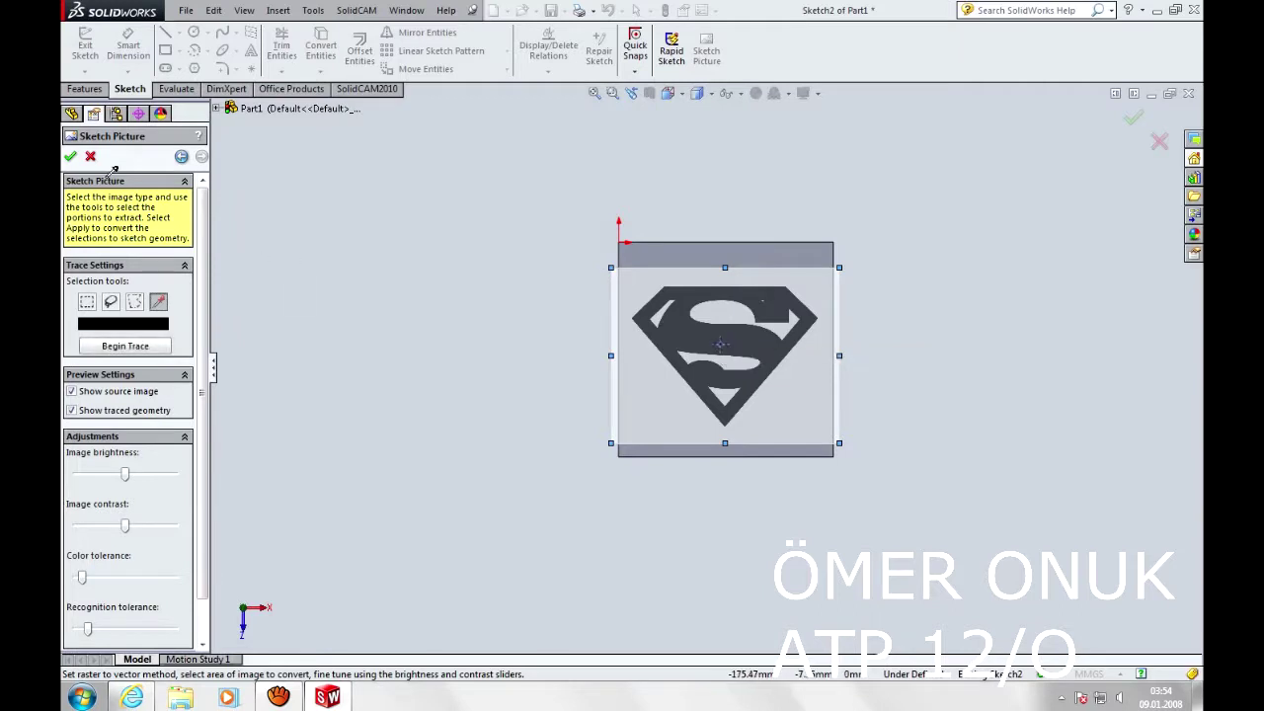
{"action": "left_click", "coordinate": [140, 353]}
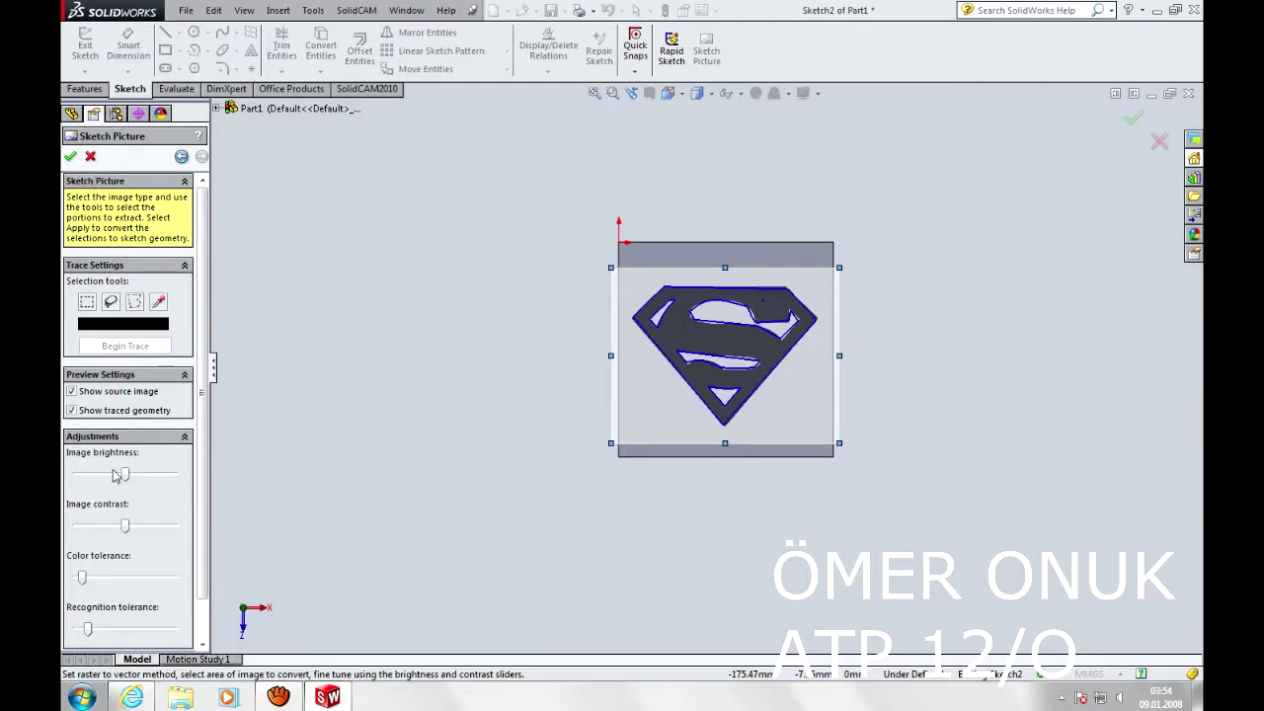
Step: Raise the trace's image brightness slightly and its contrast more strongly, and apply the traced outlines as sketch geometry
{"action": "left_click_drag", "start_coordinate": [129, 478], "coordinate": [149, 477]}
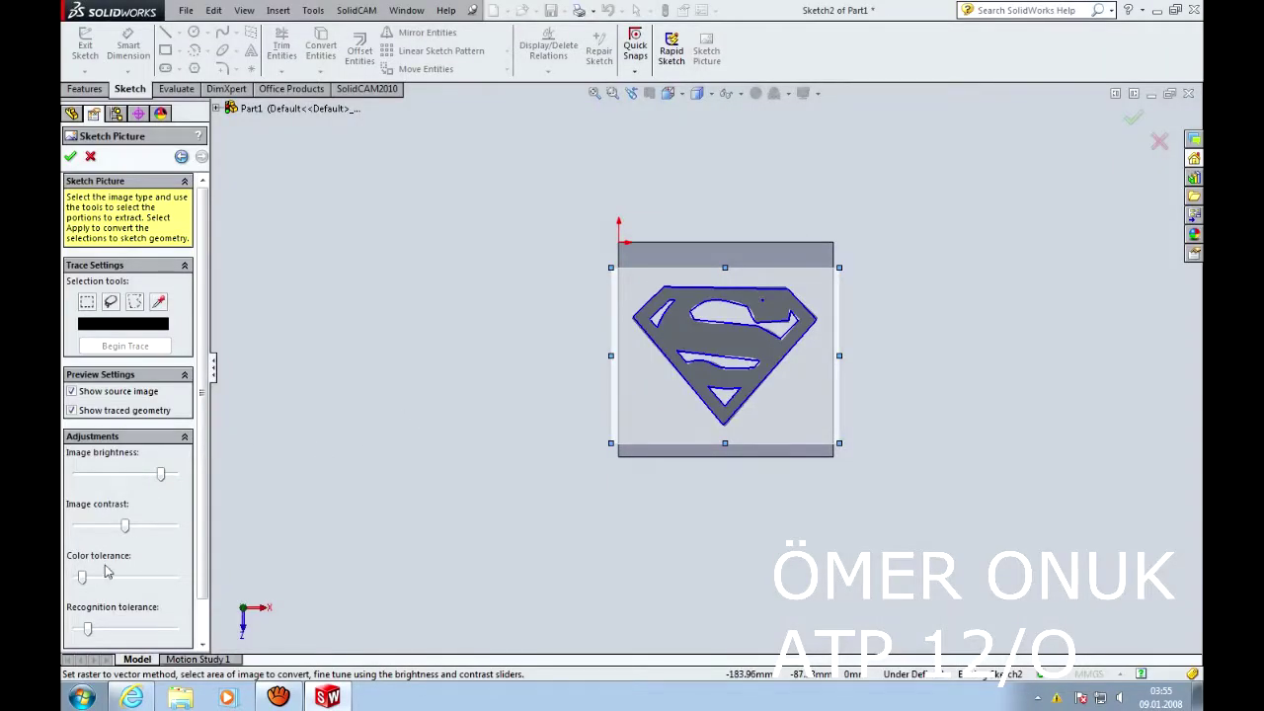
{"action": "left_click_drag", "start_coordinate": [125, 526], "coordinate": [157, 526]}
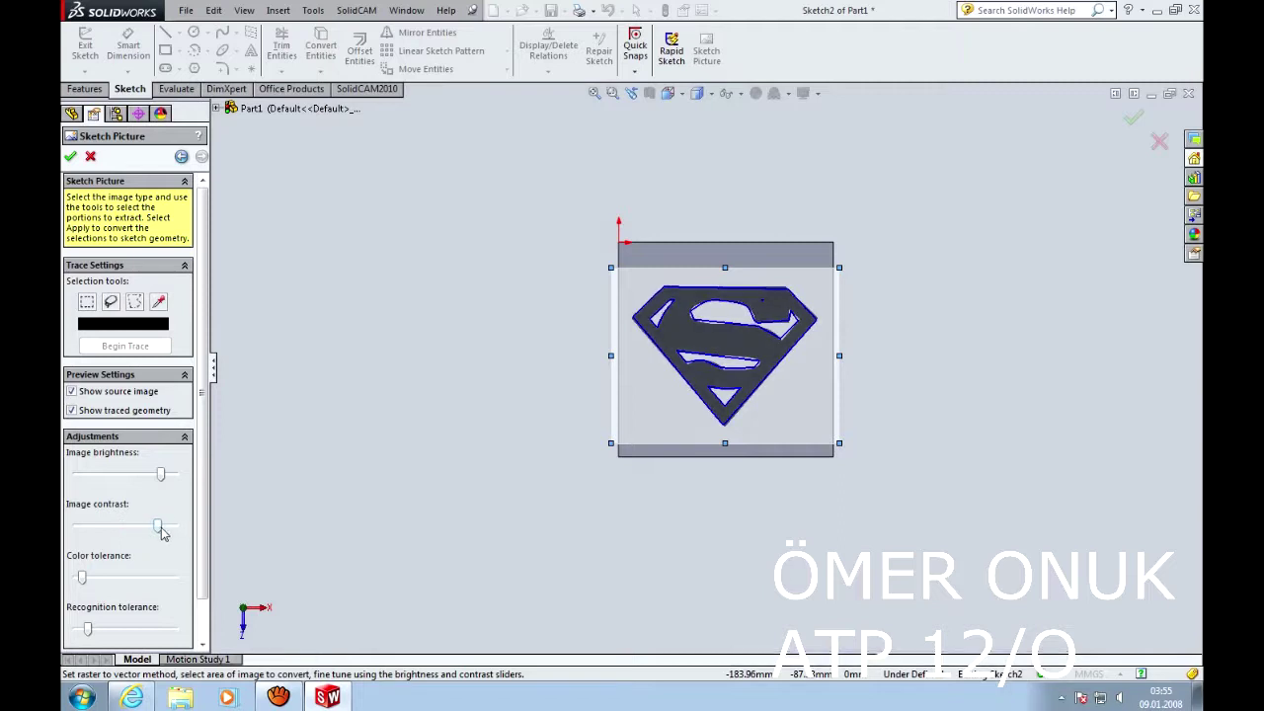
{"action": "left_click_drag", "start_coordinate": [161, 483], "coordinate": [157, 482]}
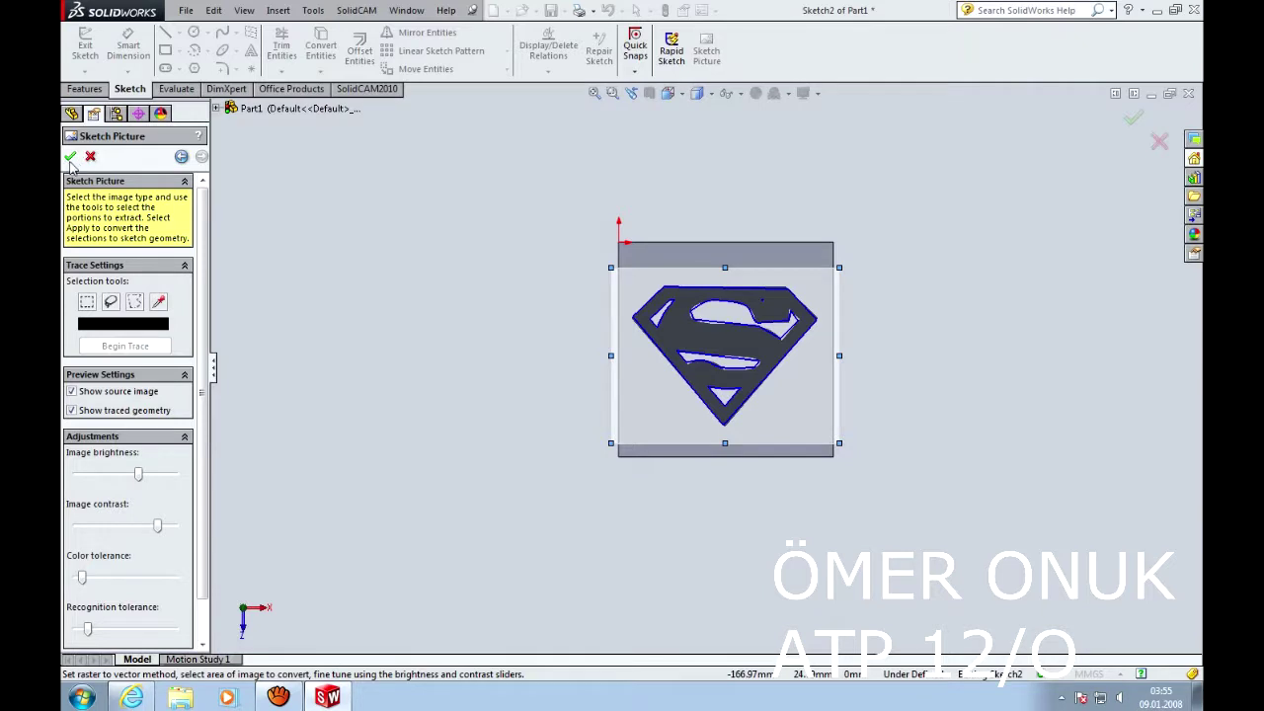
{"action": "scroll", "coordinate": [199, 435], "scroll_direction": "down", "scroll_amount": 1}
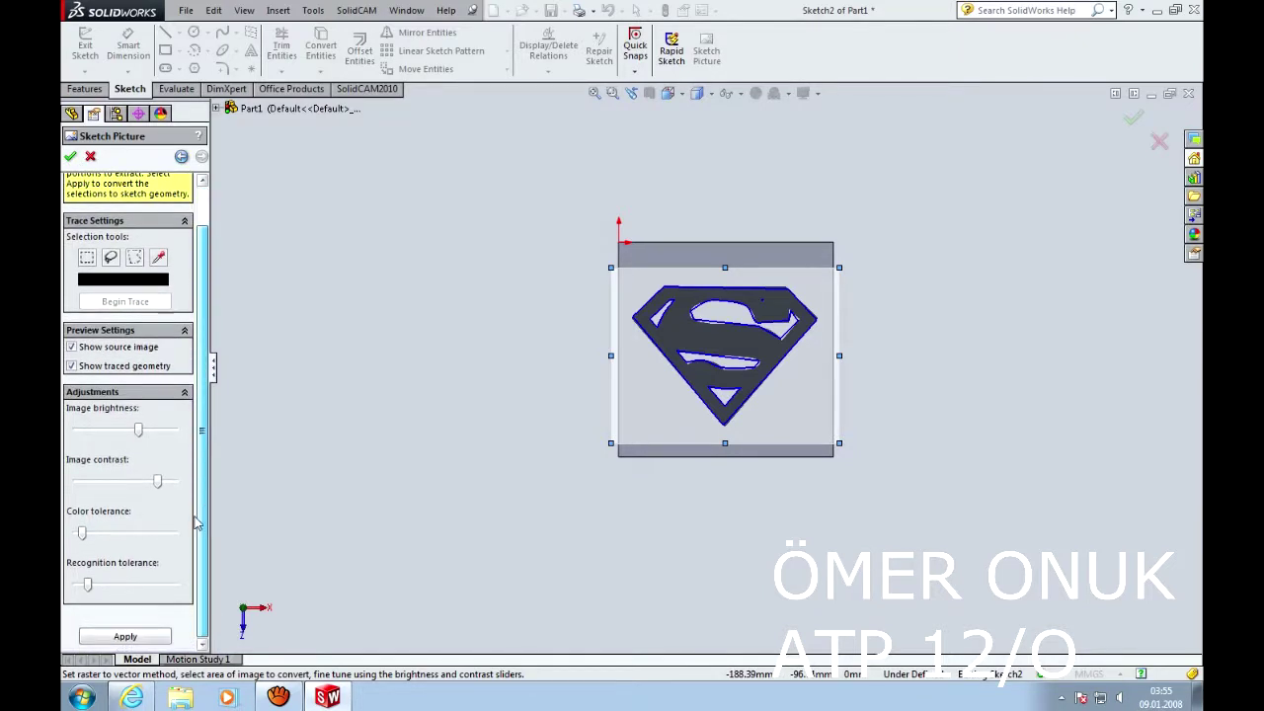
{"action": "left_click", "coordinate": [163, 636]}
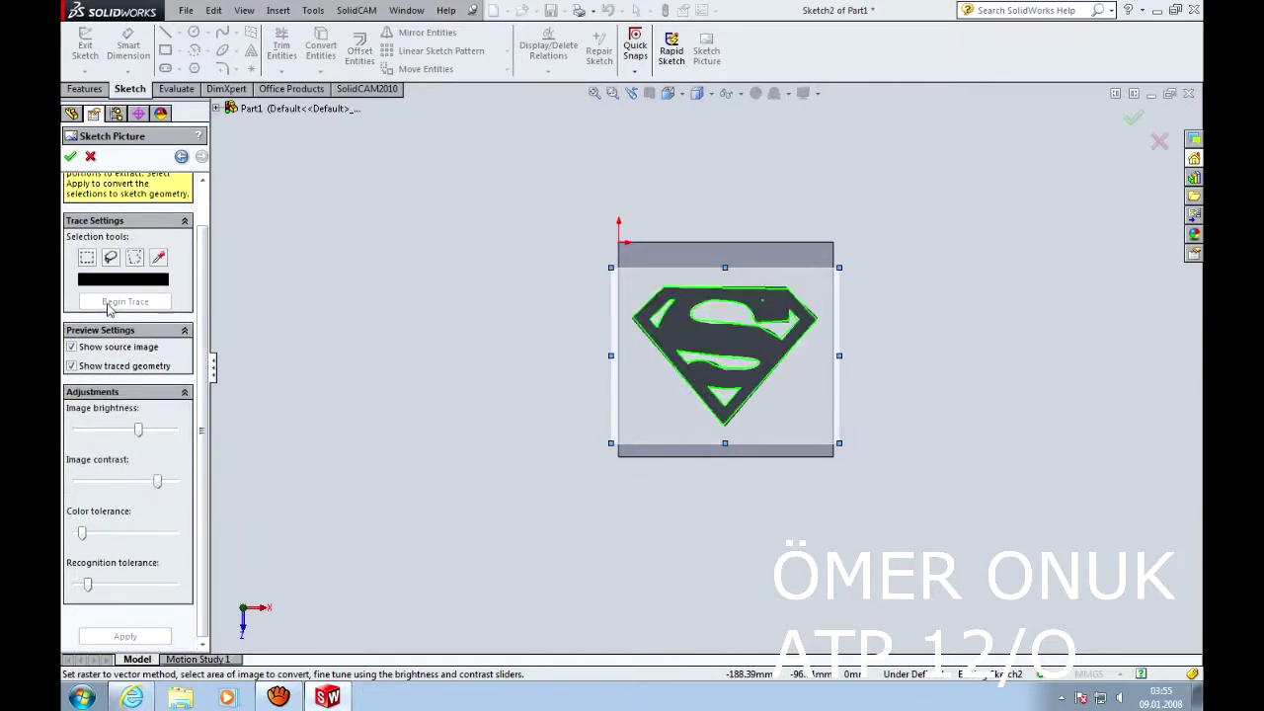
{"action": "left_click", "coordinate": [71, 158]}
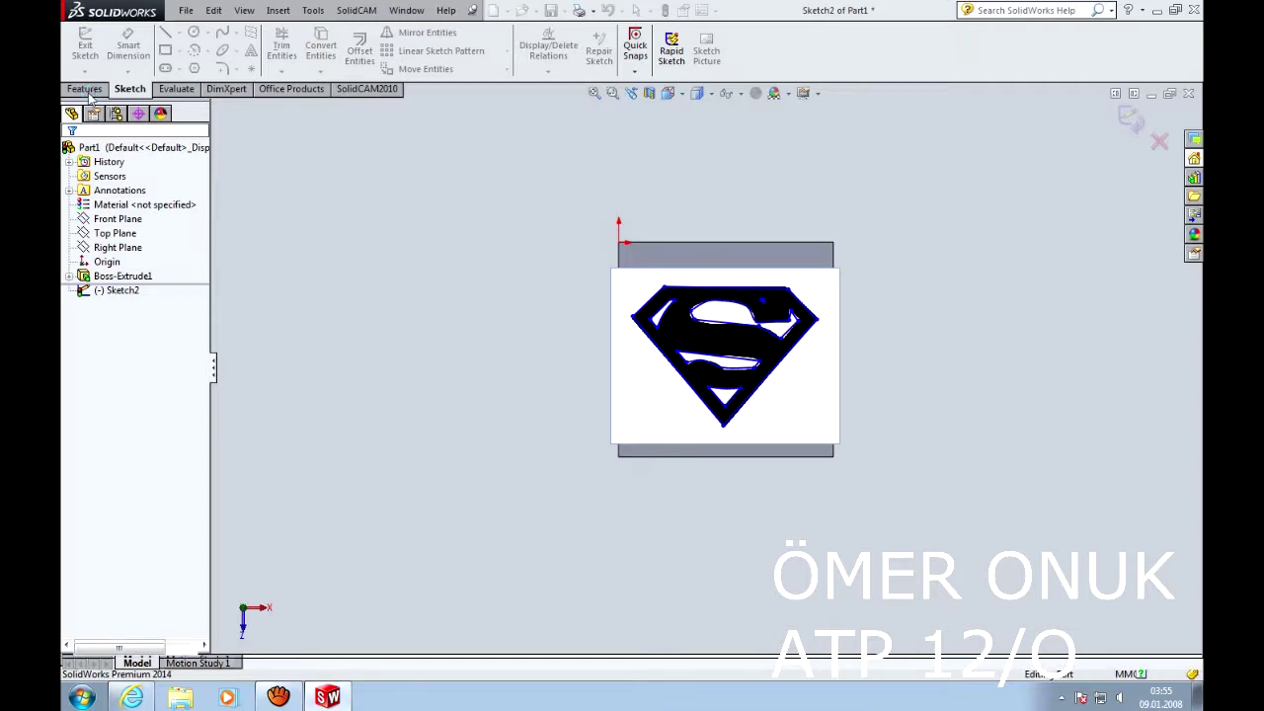
Step: Extrude the traced black Superman logo region as a 2 mm blind boss on the block's face, merging the result
{"action": "left_click", "coordinate": [85, 89]}
{"action": "left_click", "coordinate": [98, 49]}
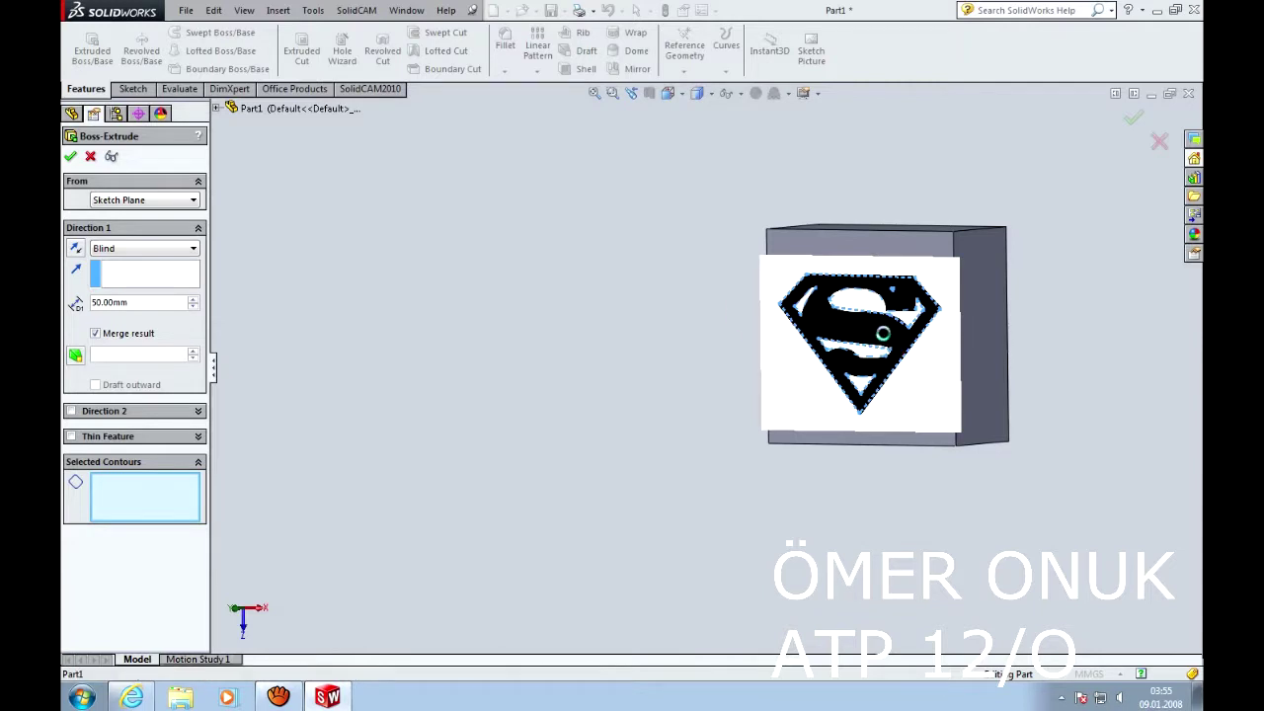
{"action": "left_click", "coordinate": [893, 343]}
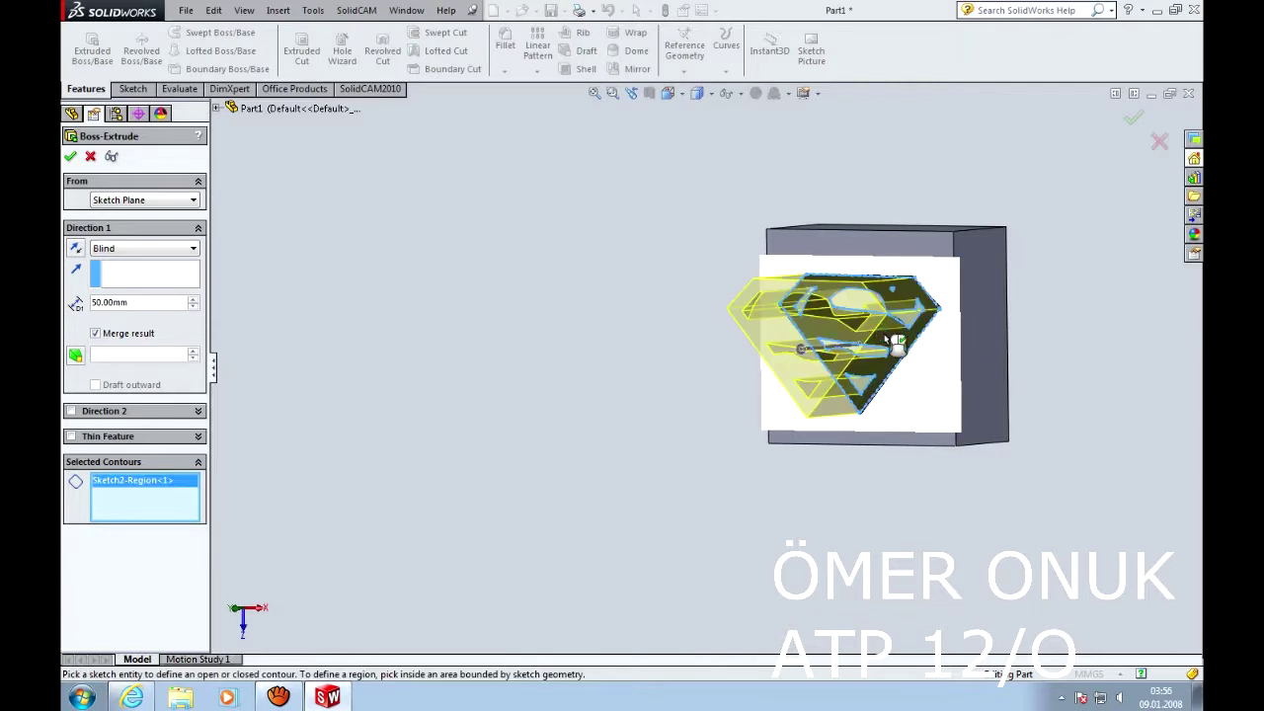
{"action": "left_click", "coordinate": [193, 307]}
{"action": "left_click", "coordinate": [193, 307]}
{"action": "left_click", "coordinate": [194, 307]}
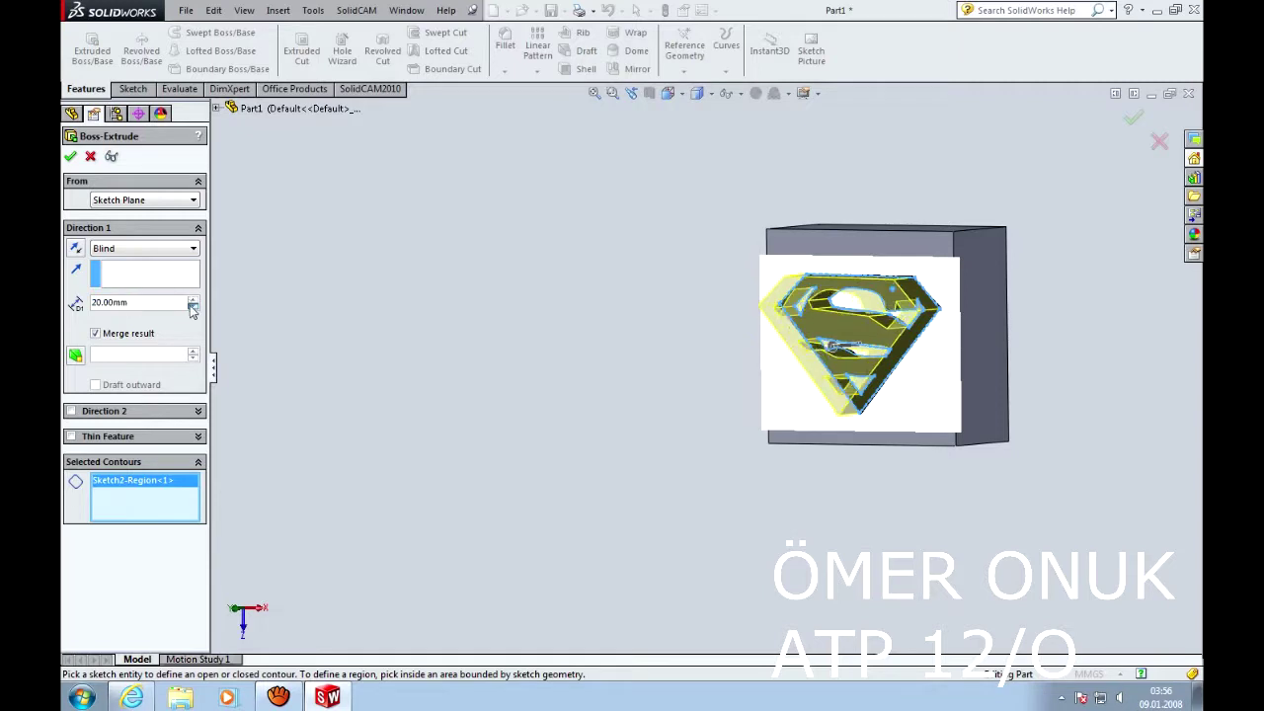
{"action": "left_click", "coordinate": [100, 304]}
{"action": "key", "text": "BackSpace"}
{"action": "key", "text": "BackSpace"}
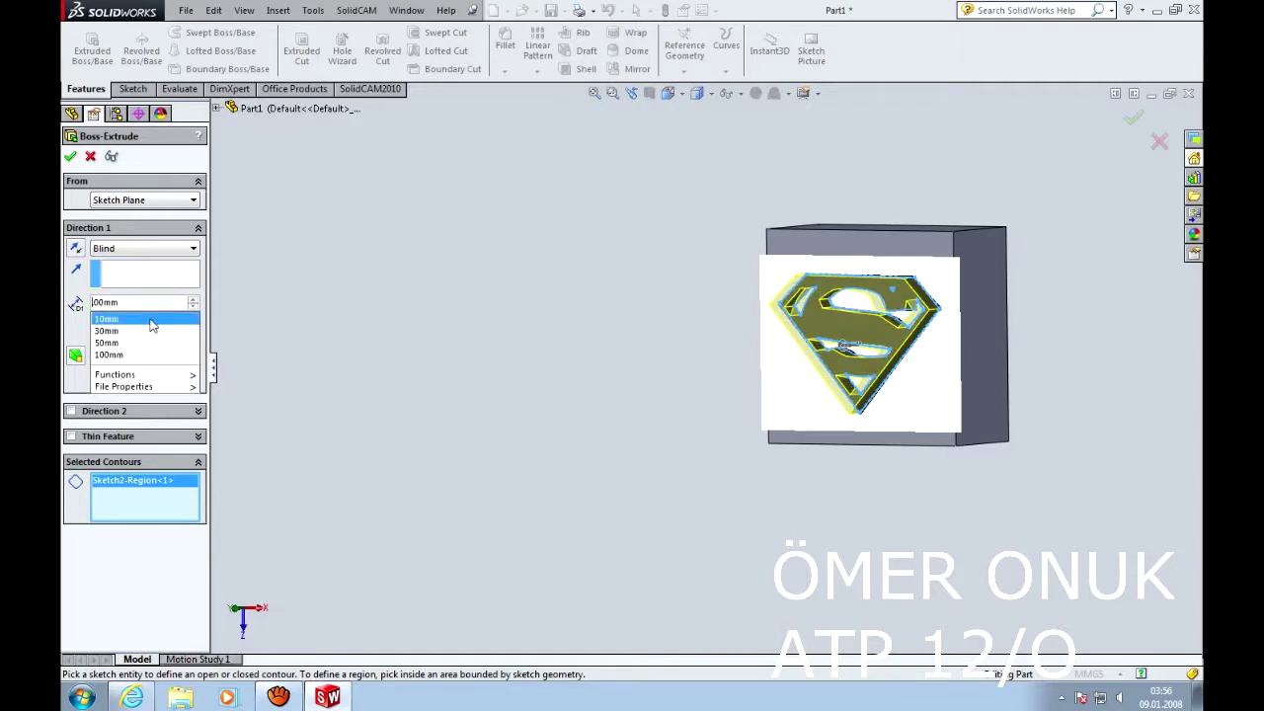
{"action": "type", "text": "2."}
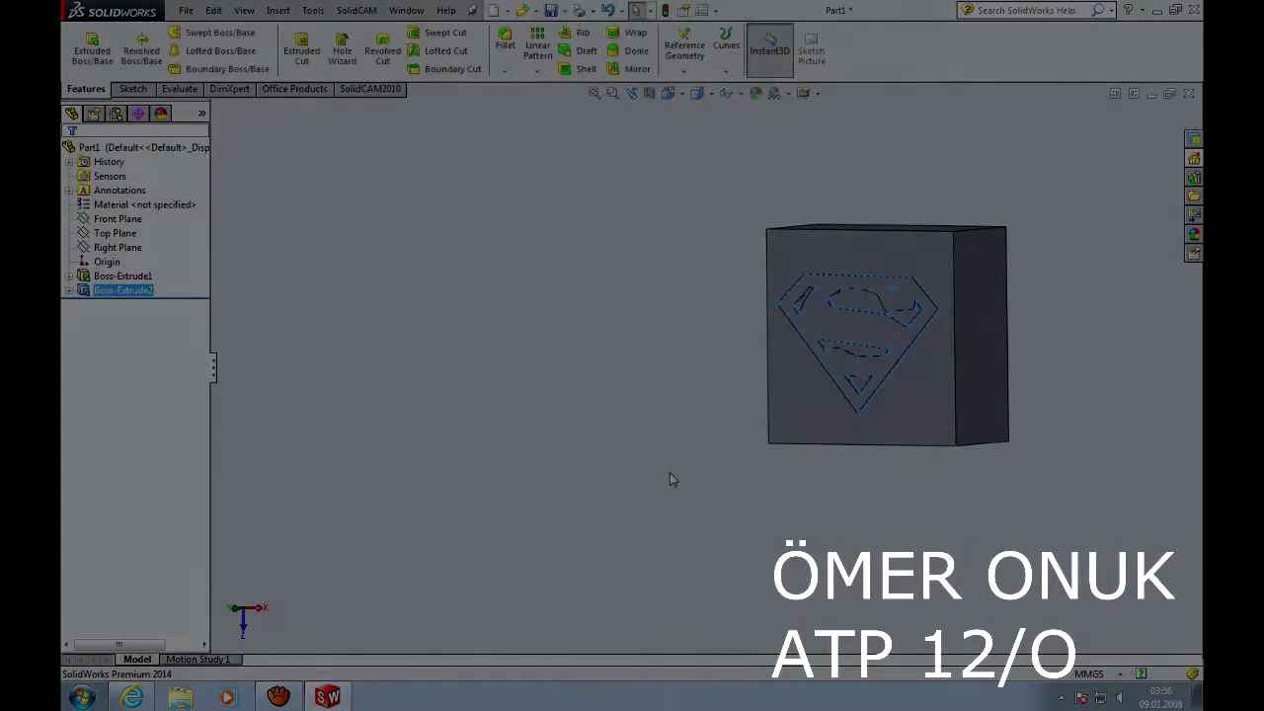
{"action": "middle_click_drag", "start_coordinate": [672, 471], "coordinate": [741, 491]}
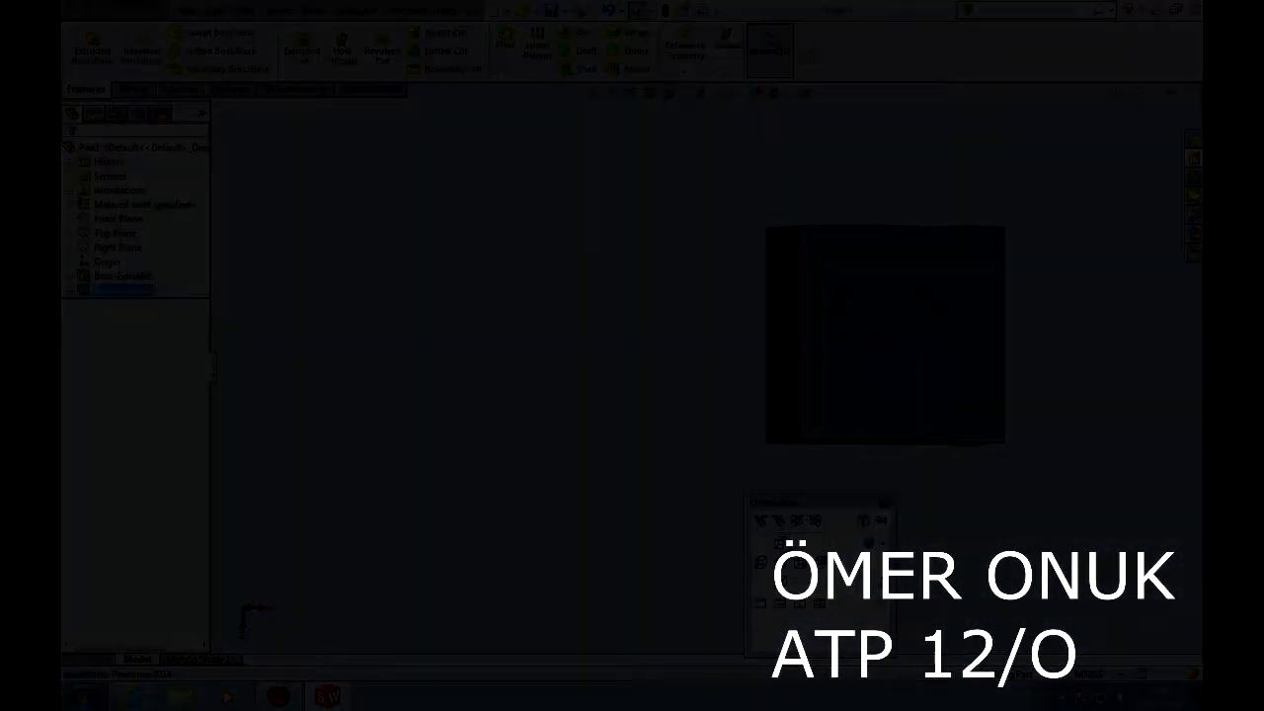